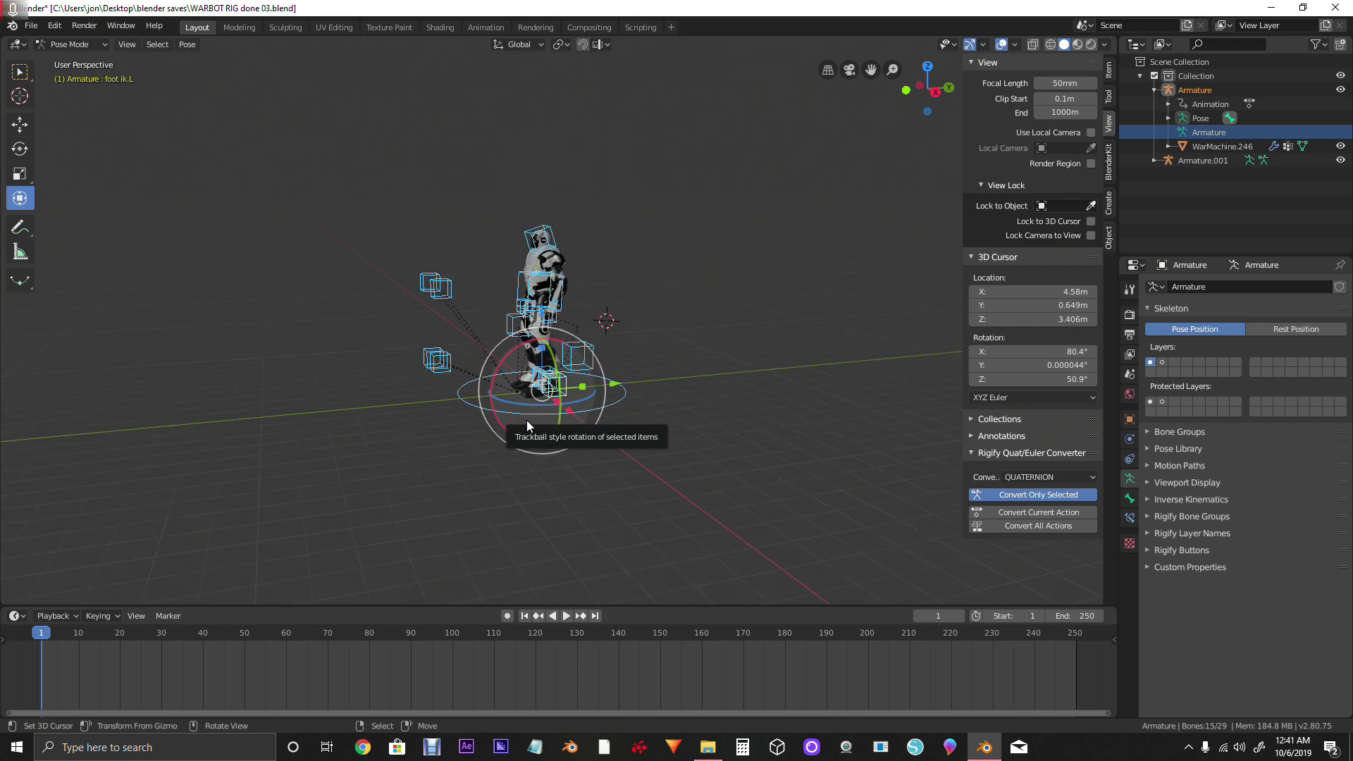
middle_drag(367, 401, 430, 416)
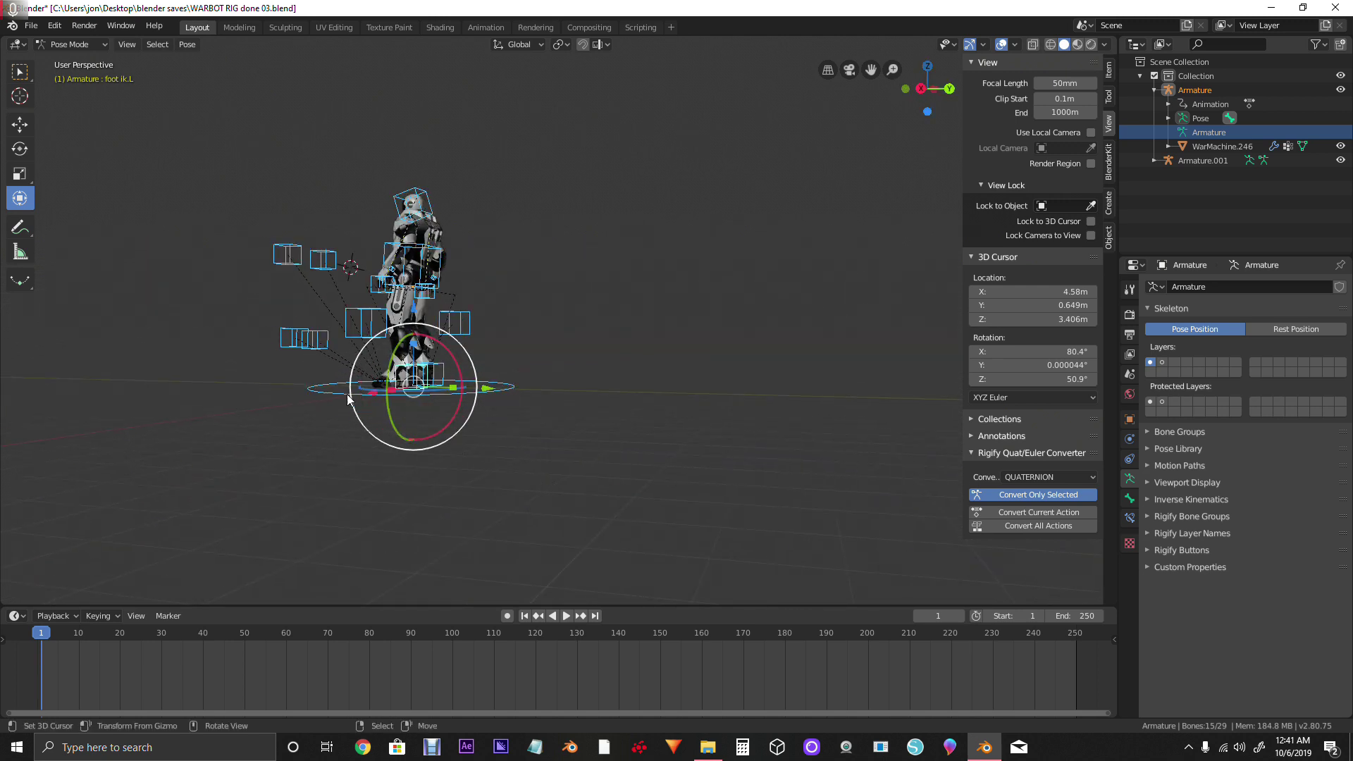
middle_drag(379, 427, 352, 391)
scroll(352, 392, down, 2)
scroll(380, 381, up, 5)
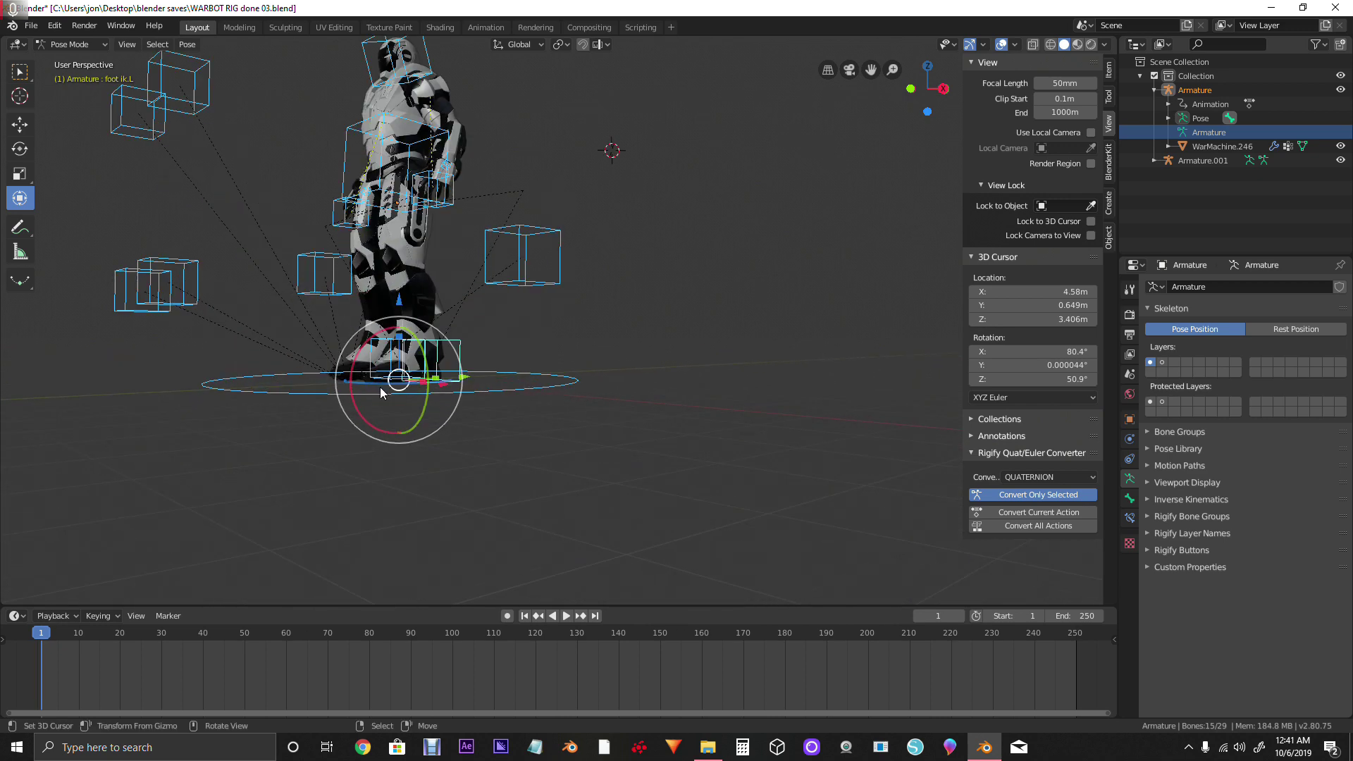
middle_drag(529, 383, 437, 371)
scroll(421, 401, down, 5)
scroll(433, 421, up, 4)
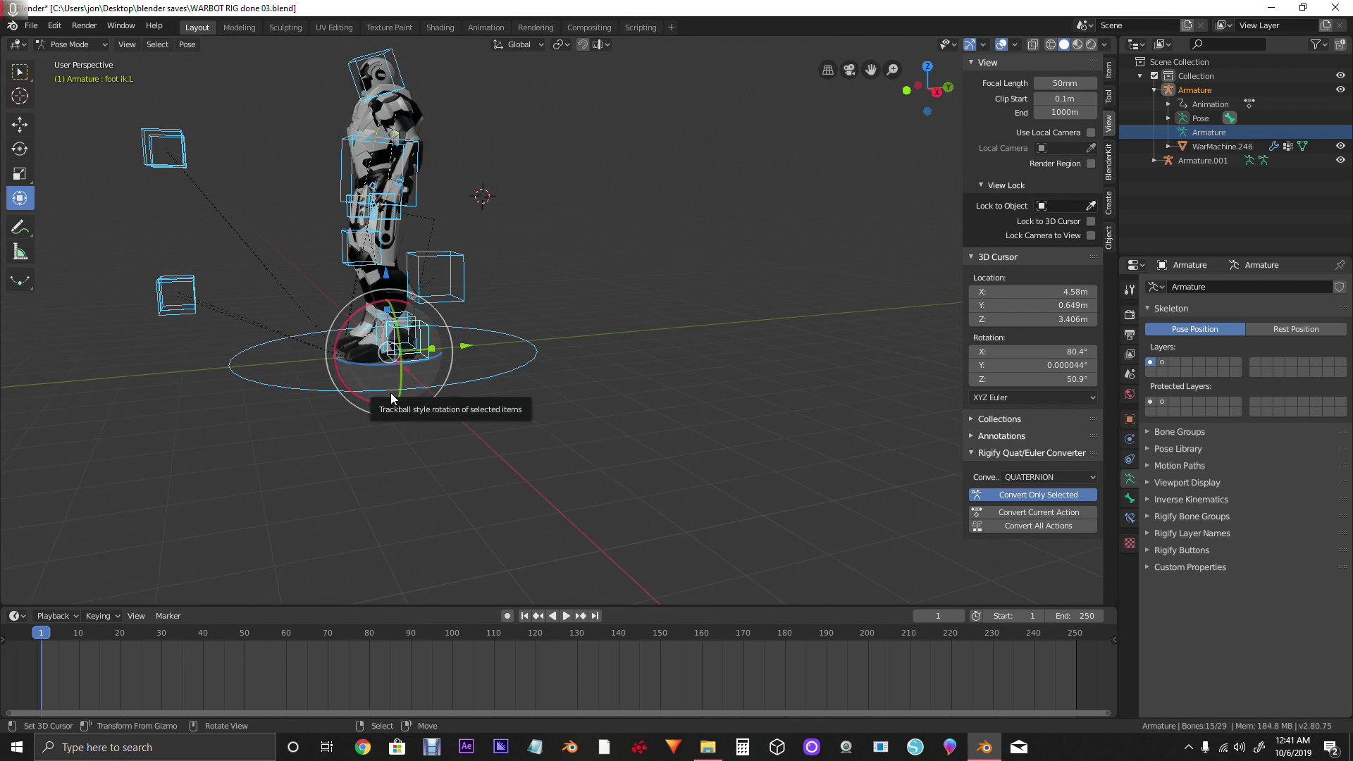
In the right side view, pose a stride by moving the left foot IK control forward and the other foot back along Y.
key(KP_3)
scroll(423, 353, up, 4)
right_click(468, 317)
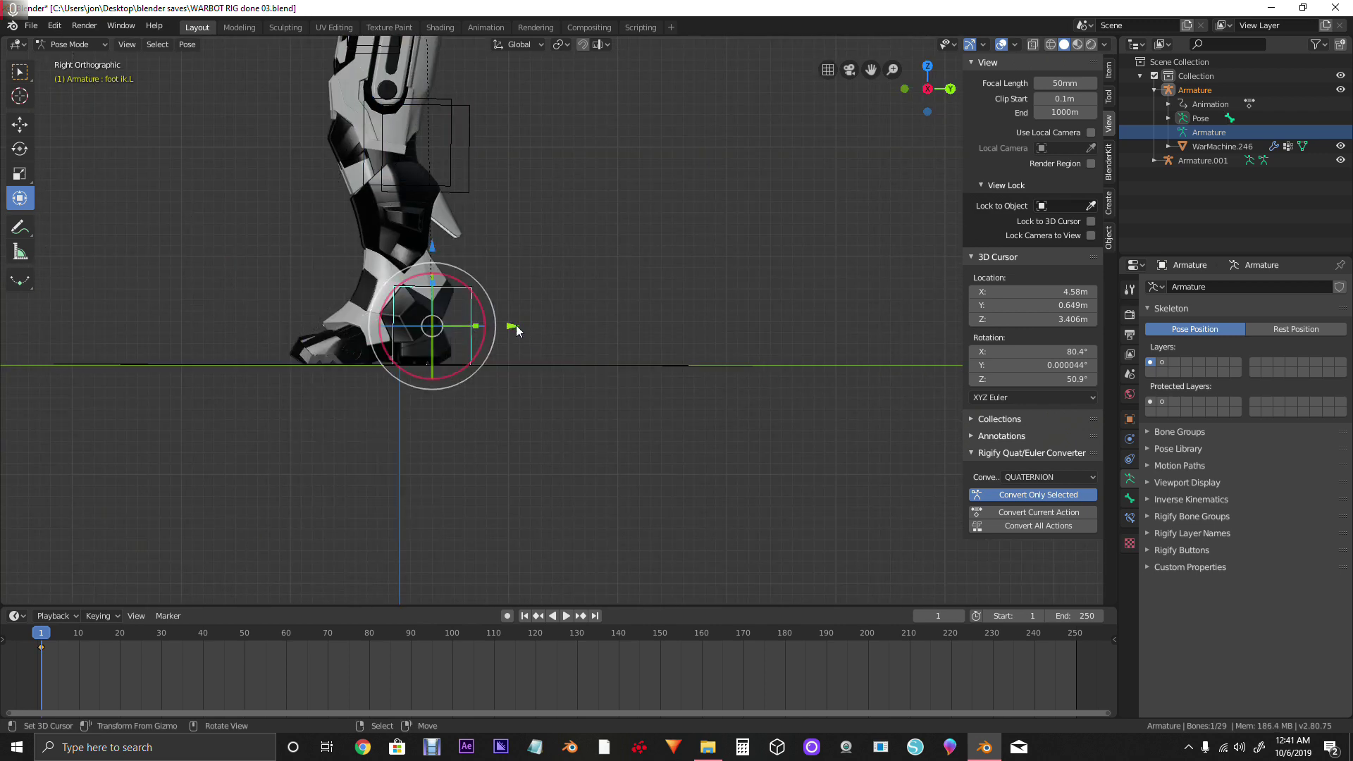
drag(516, 325, 434, 325)
right_click(469, 317)
drag(514, 325, 599, 325)
Pose the two hand IK controls along Y so one arm swings forward and the other swings back.
scroll(552, 321, down, 1)
shift+middle_drag(493, 247, 482, 457)
right_click(414, 275)
drag(474, 281, 573, 285)
right_click(414, 266)
Select all bones of the armature and insert keyframes for the stride pose at frame 1.
scroll(502, 387, down, 4)
key(a)
key(i)
click(527, 431)
Try to reverse the foot and hand positions at frame 20 for the opposite stride pose.
drag(48, 637, 120, 637)
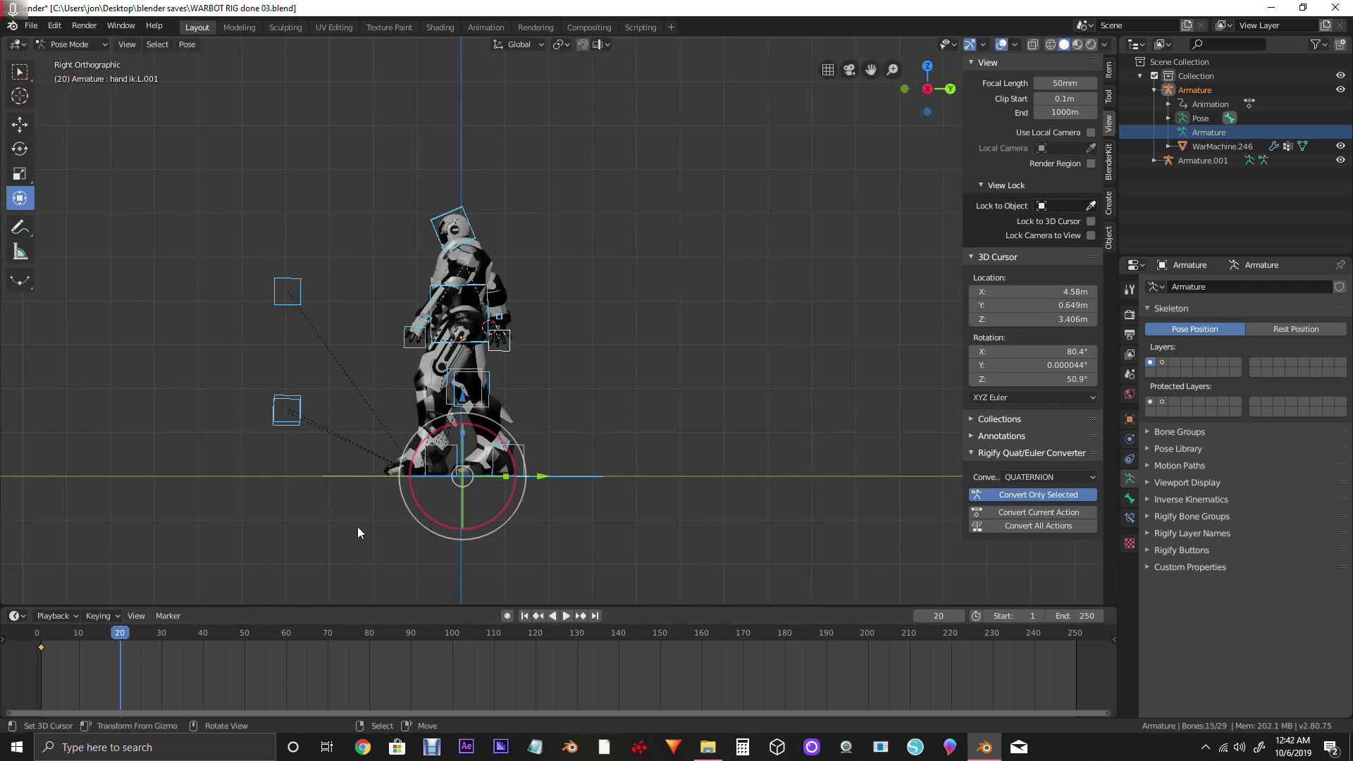
key(i)
scroll(489, 376, up, 3)
scroll(427, 502, up, 2)
right_click(429, 504)
right_click(597, 511)
mouse_move(472, 527)
mouse_down()
mouse_move(633, 527)
mouse_move(453, 527)
mouse_up()
right_click(561, 236)
drag(618, 228, 403, 228)
drag(97, 640, 120, 641)
Undo the frame 20 pose changes until the original stride pose at frame 1 is restored.
key(ctrl+z)
key(ctrl+z)
key(ctrl+z)
key(ctrl+z)
key(ctrl+z)
key(ctrl+z)
key(ctrl+z)
key(ctrl+z)
key(ctrl+z)
key(ctrl+z)
key(ctrl+z)
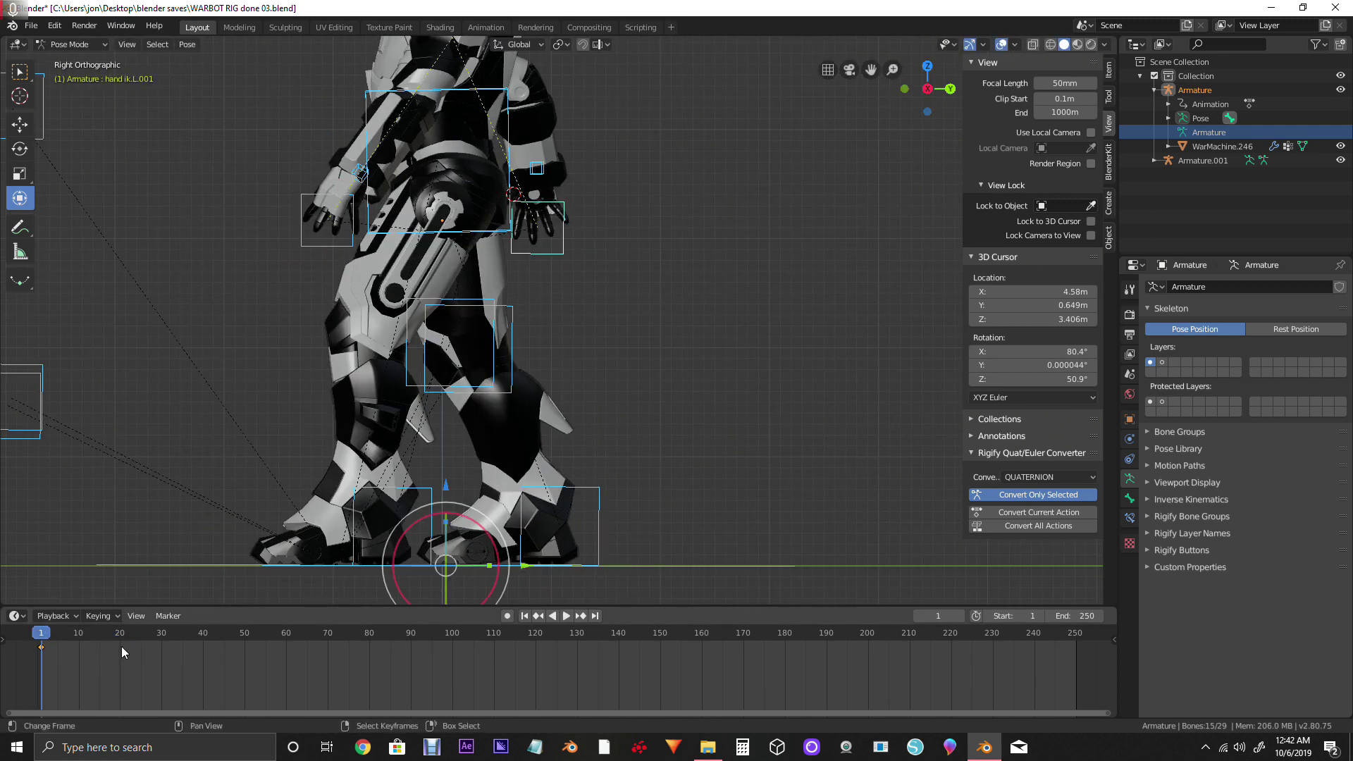
At frame 20, enable automatic keyframing and swap the forward and back positions of the two hand IK controls.
click(121, 644)
click(508, 615)
right_click(354, 215)
right_click(563, 243)
mouse_move(407, 219)
mouse_down()
mouse_move(617, 220)
mouse_move(402, 227)
mouse_up()
scroll(455, 530, up, 1)
Swap the forward and back positions of the two foot IK controls at frame 20.
right_click(426, 485)
mouse_move(470, 475)
mouse_down()
mouse_move(632, 476)
mouse_move(453, 476)
mouse_up()
right_click(595, 479)
Return to frame 1, select the body control, and preview the walk animation from the right side.
middle_drag(452, 451, 536, 469)
scroll(493, 451, down, 2)
drag(120, 638, 43, 641)
right_click(416, 352)
key(KP_3)
key(space)
key(space)
In the front view, place the 3D cursor on the circular light at the centre of the robot's chest.
middle_drag(294, 489, 329, 475)
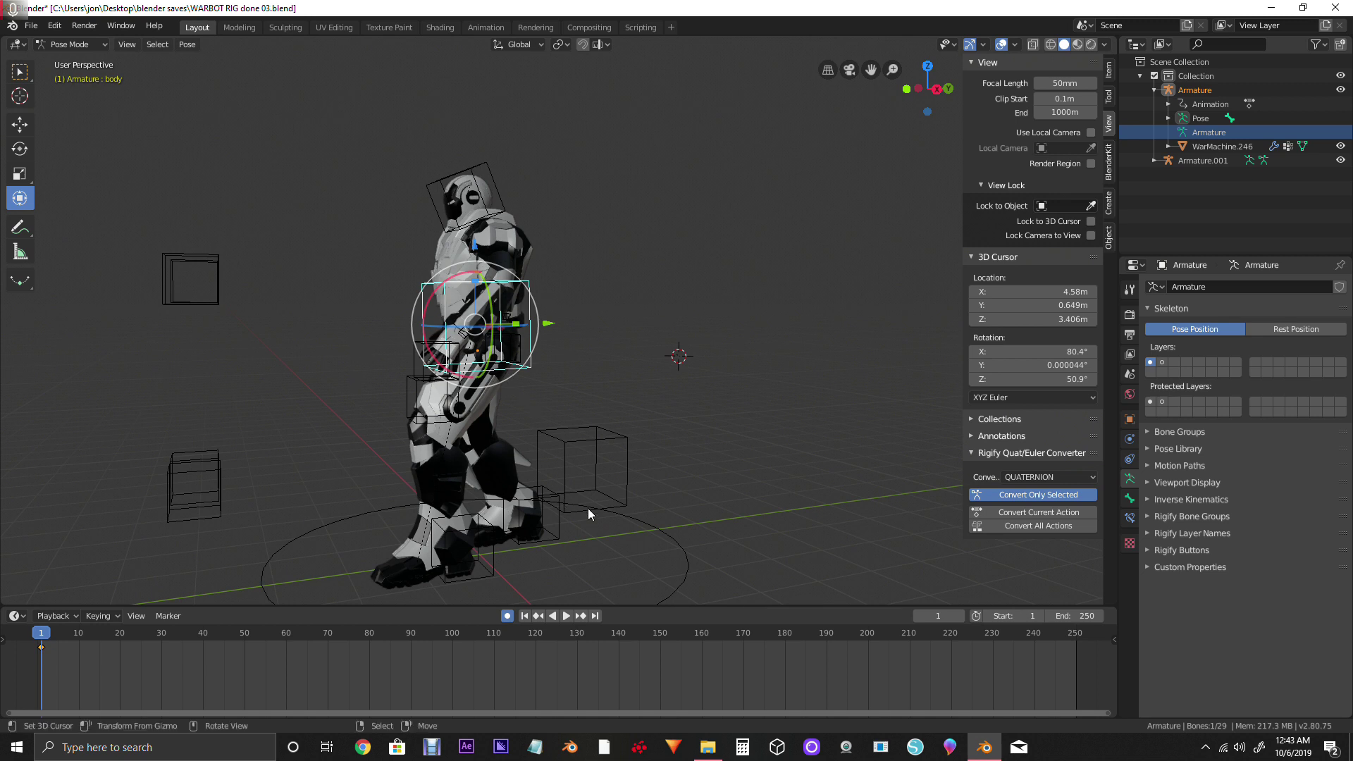
scroll(644, 464, down, 5)
middle_drag(644, 463, 706, 485)
middle_drag(481, 445, 608, 448)
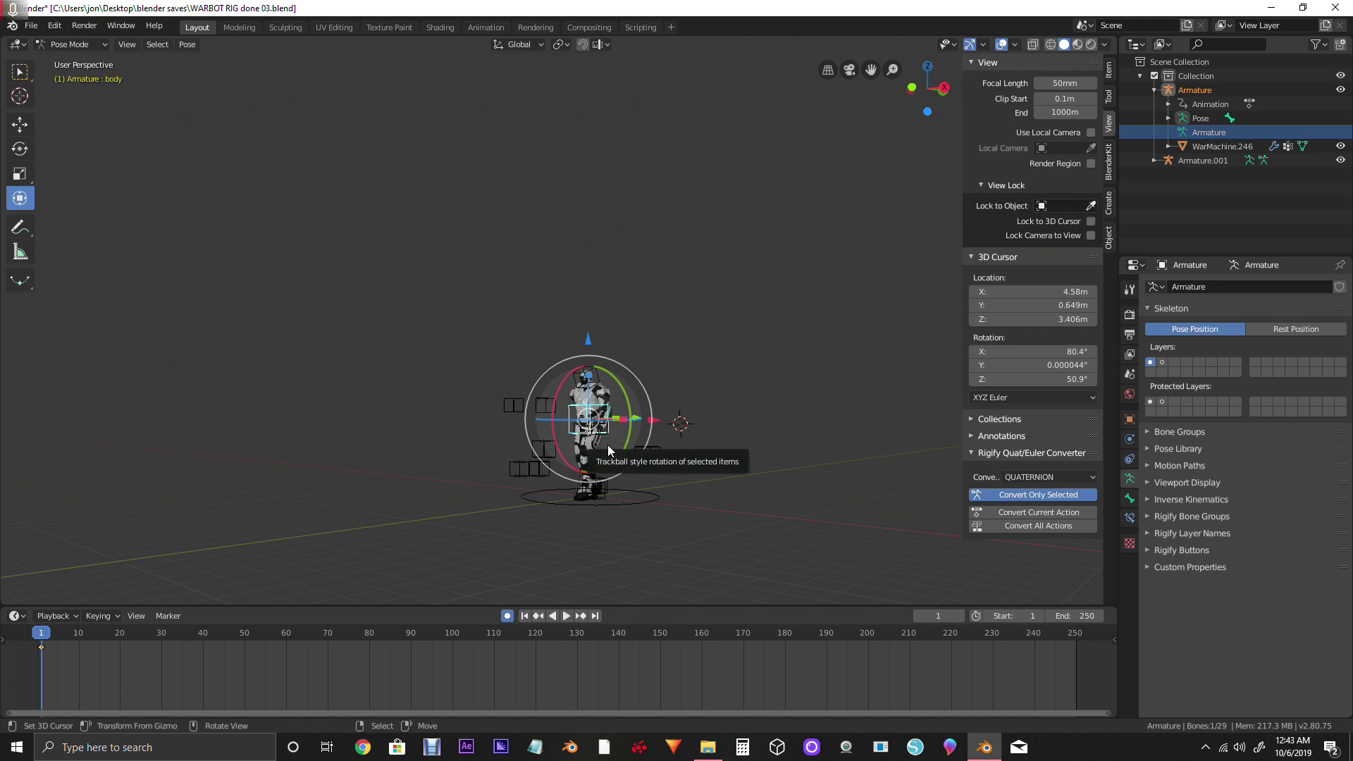
key(KP_1)
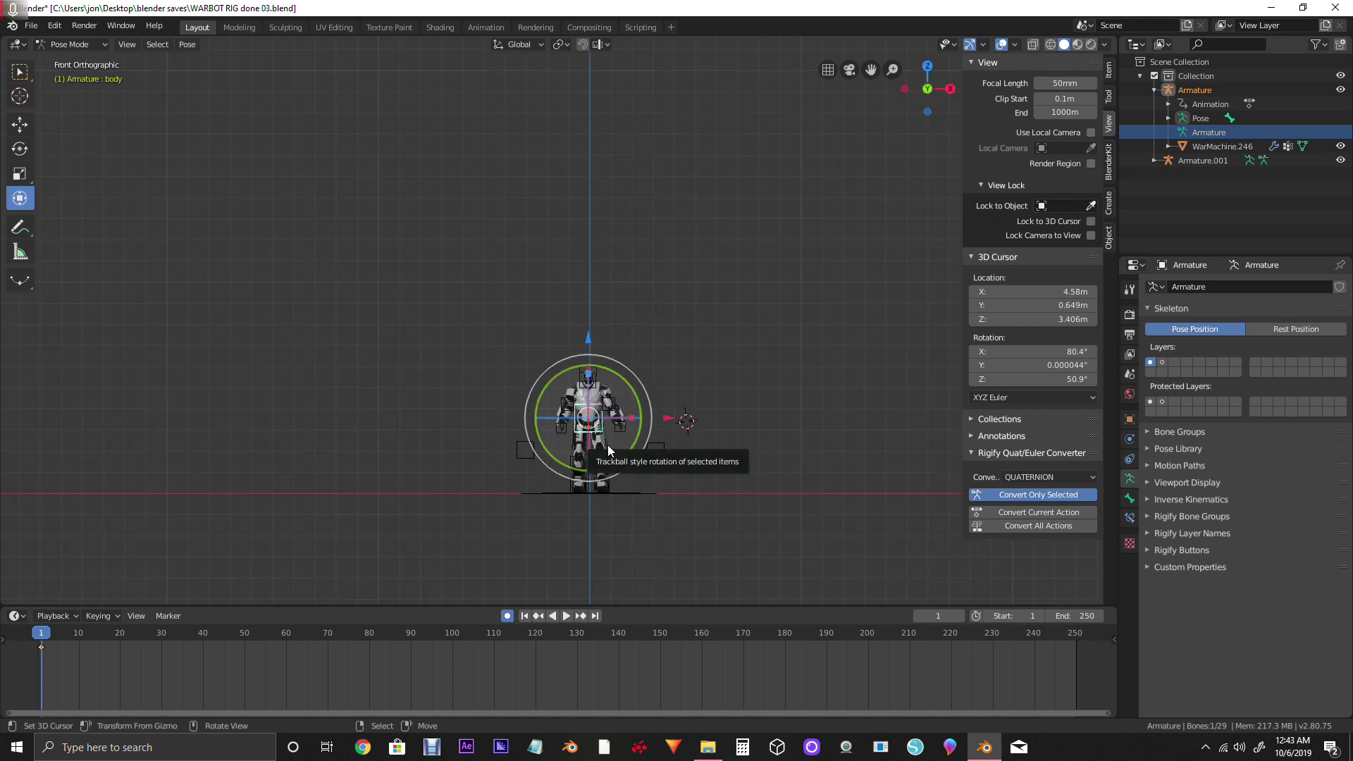
scroll(640, 421, down, 1)
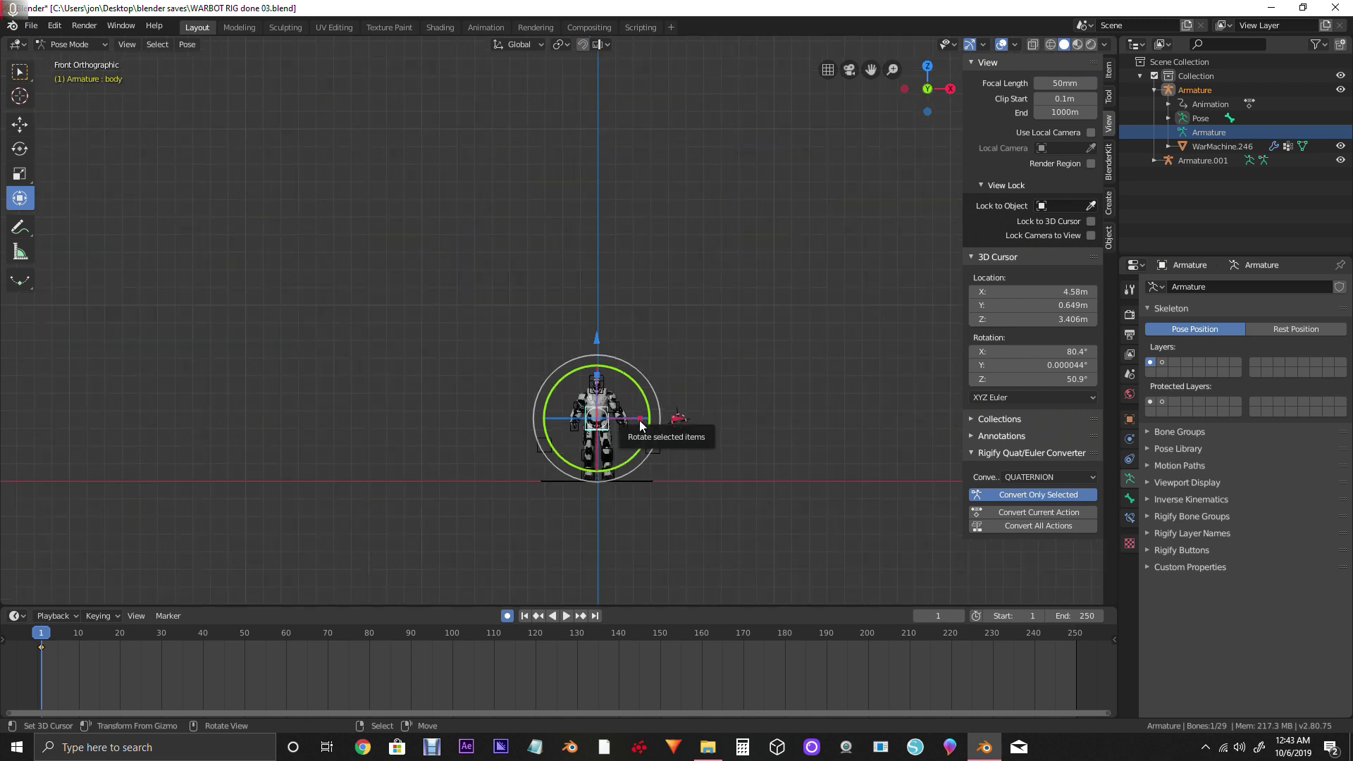
scroll(640, 421, up, 7)
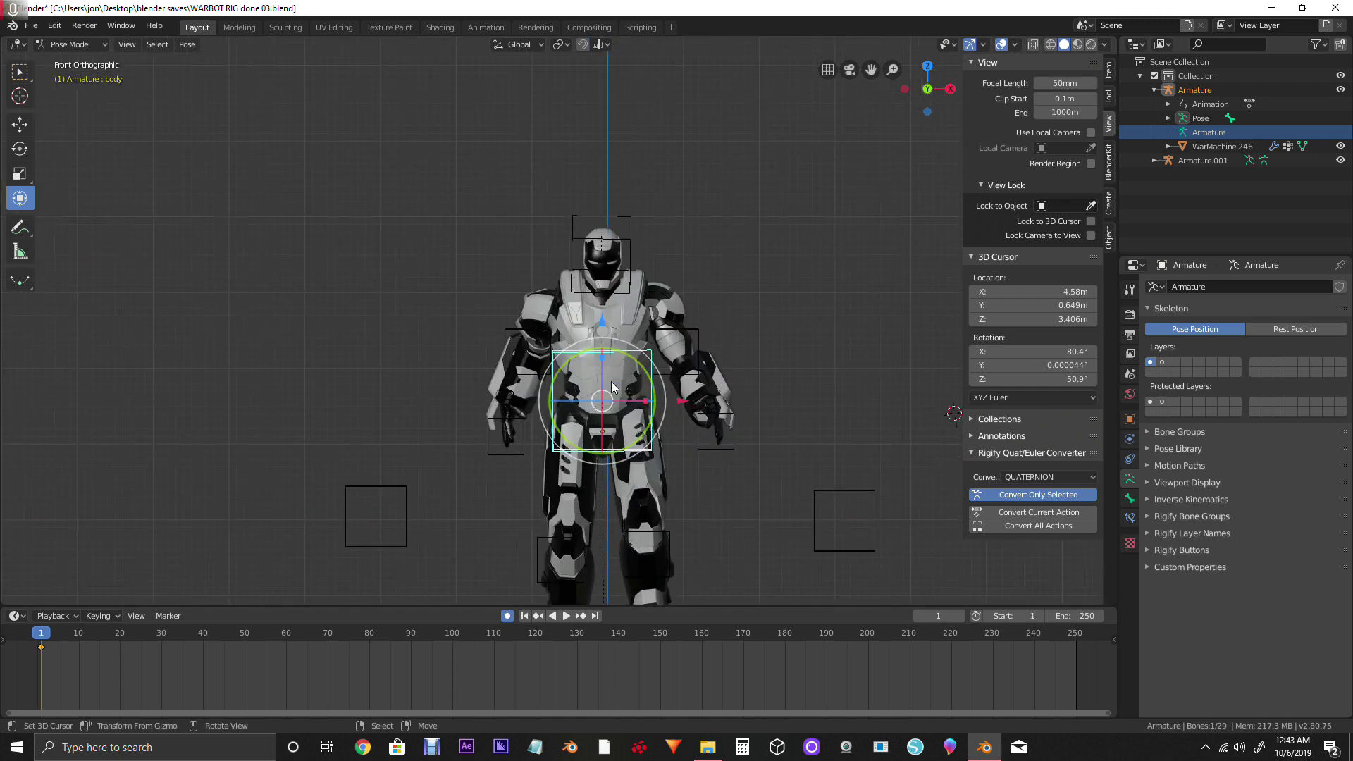
scroll(612, 387, up, 3)
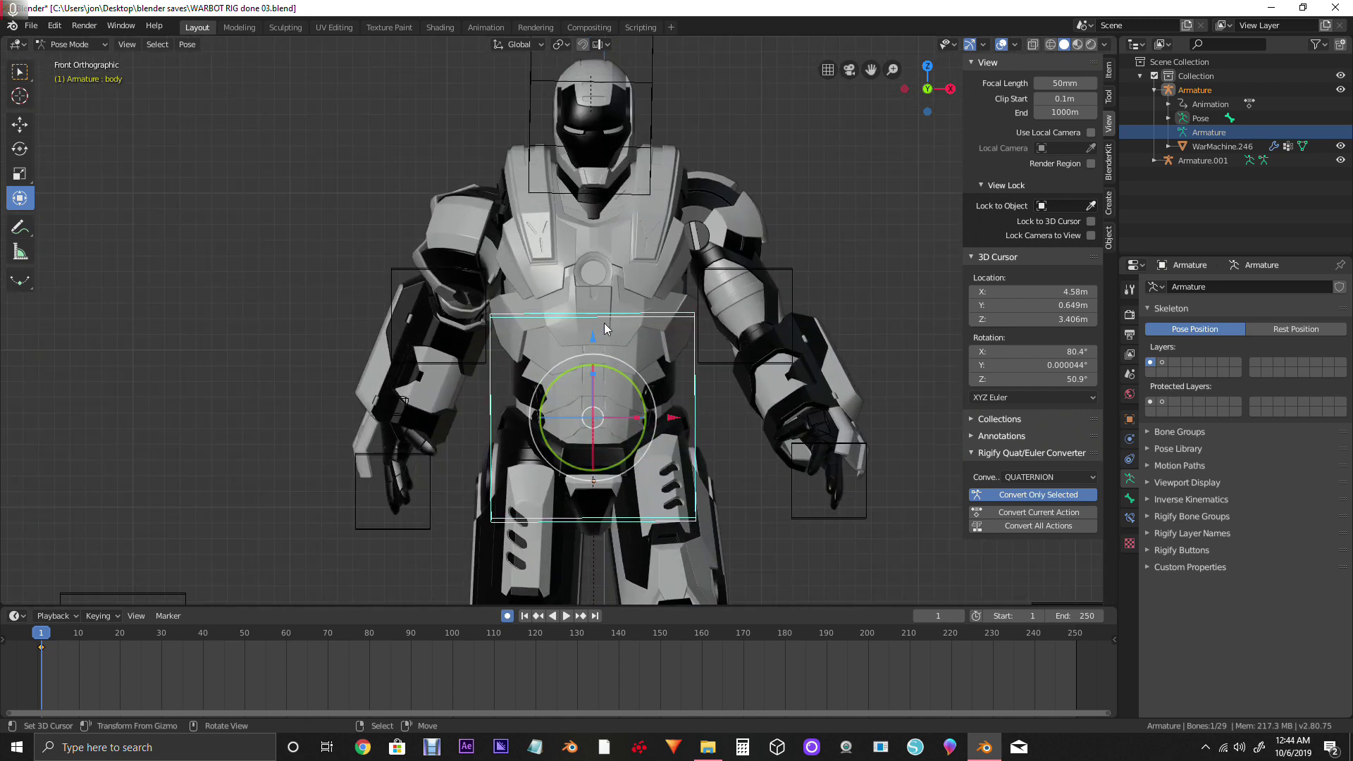
shift+right_click(593, 279)
Leave Pose Mode for Object Mode and add a camera at the 3D cursor.
key(shift+a)
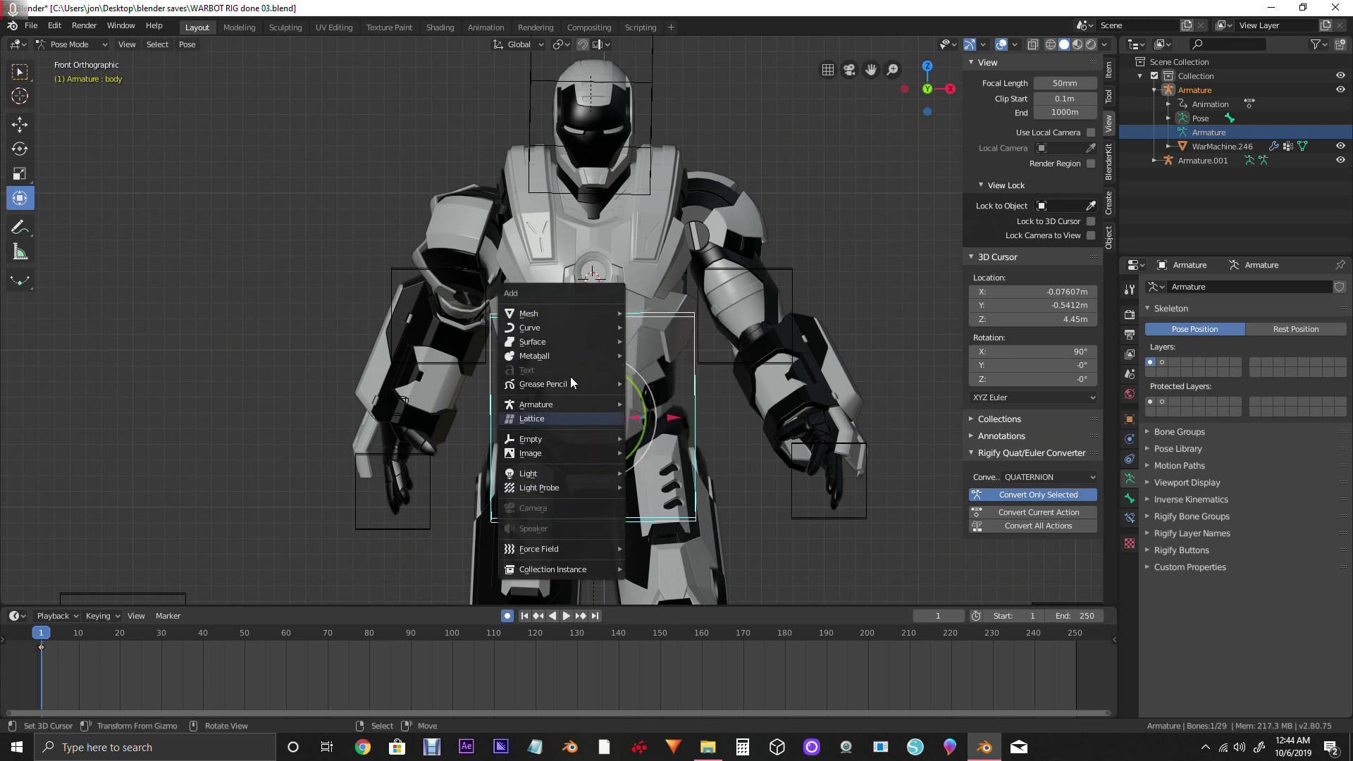
key(Escape)
key(ctrl+Tab)
key(shift+a)
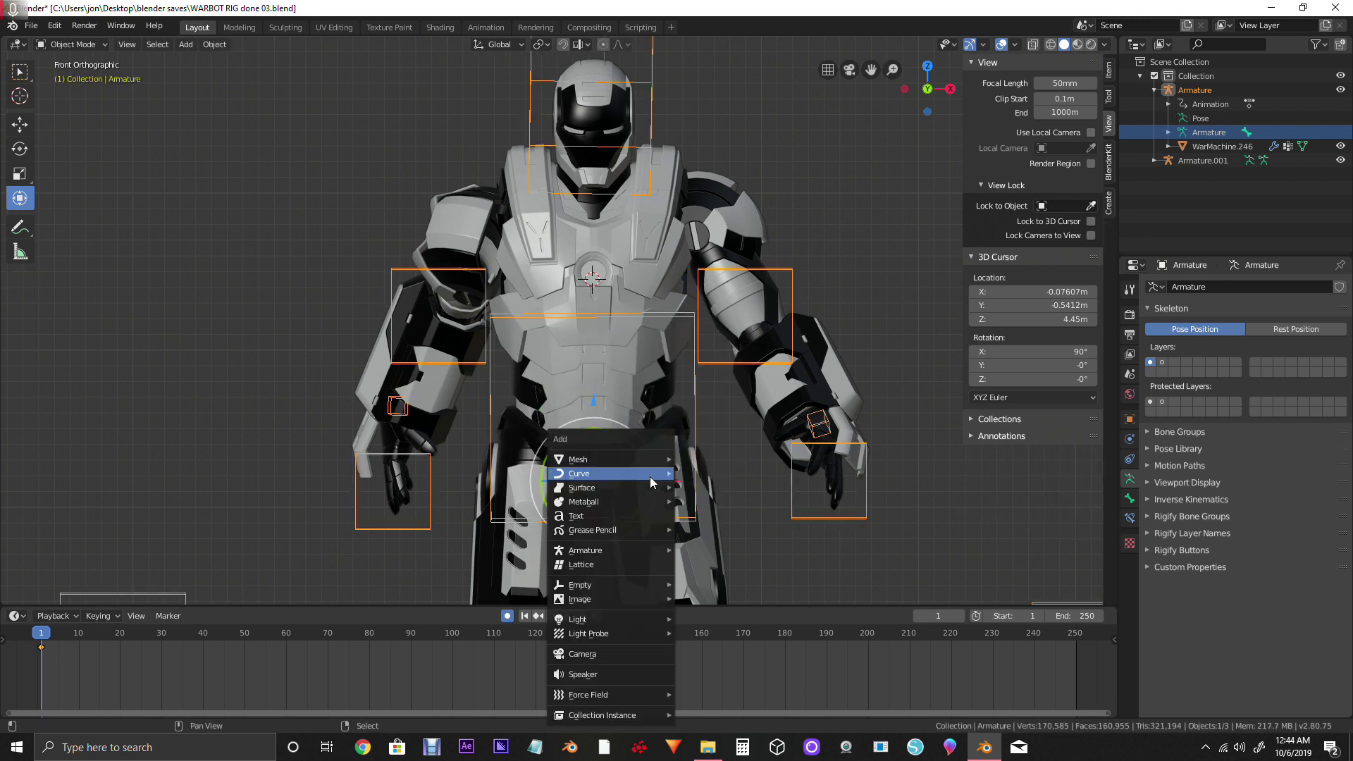
click(608, 654)
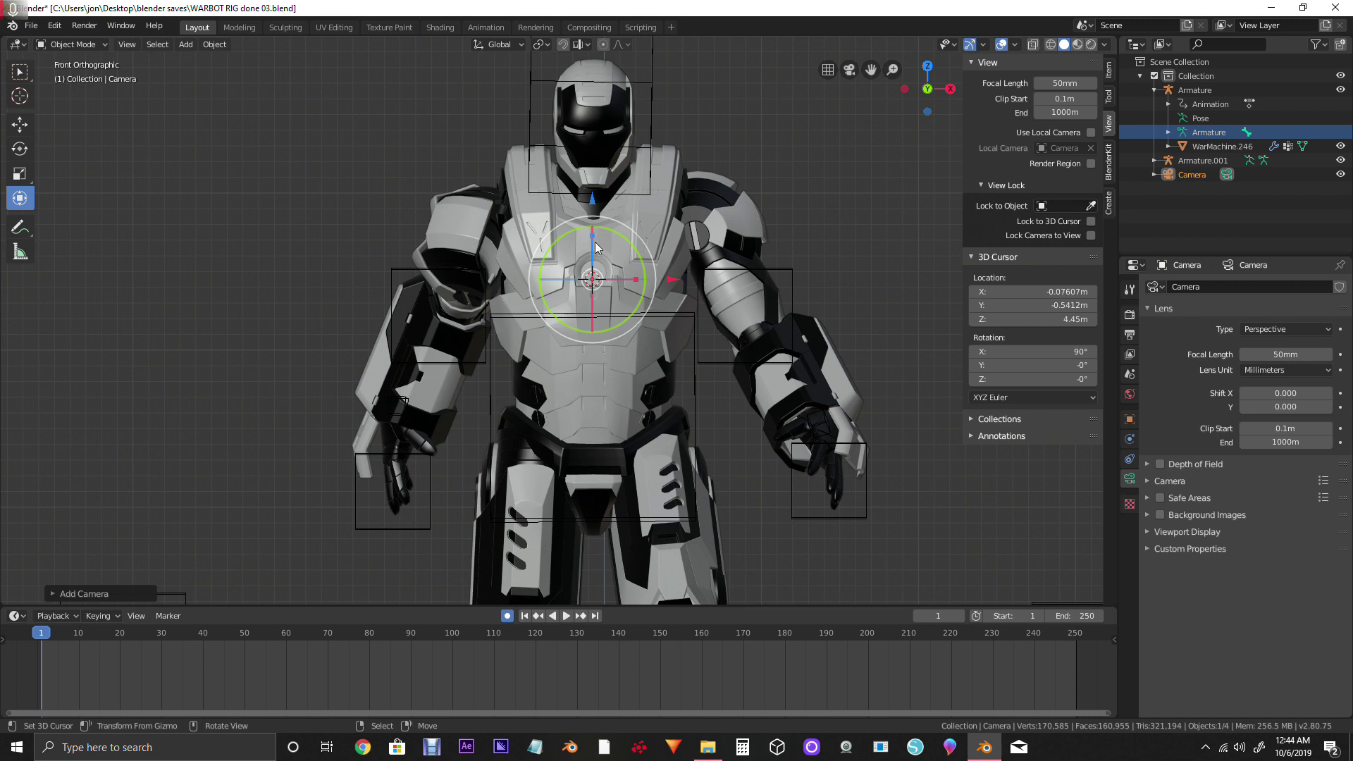
Move the camera along the Y axis well away from the front of the robot.
click(693, 150)
middle_drag(378, 376, 517, 386)
scroll(517, 386, down, 5)
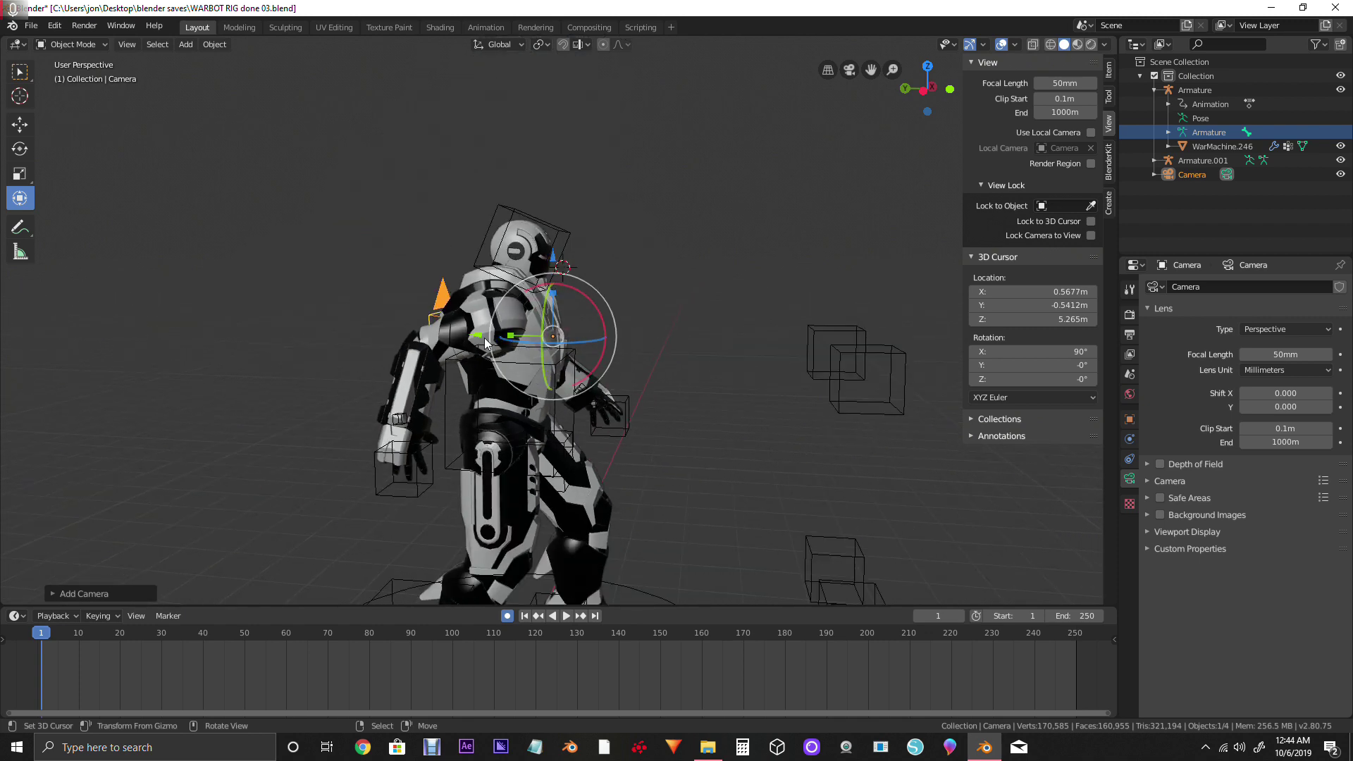
key(g)
key(y)
click(678, 369)
mouse_move(678, 369)
middle_down()
mouse_move(536, 358)
mouse_move(673, 372)
middle_up()
scroll(522, 358, down, 5)
scroll(673, 372, up, 3)
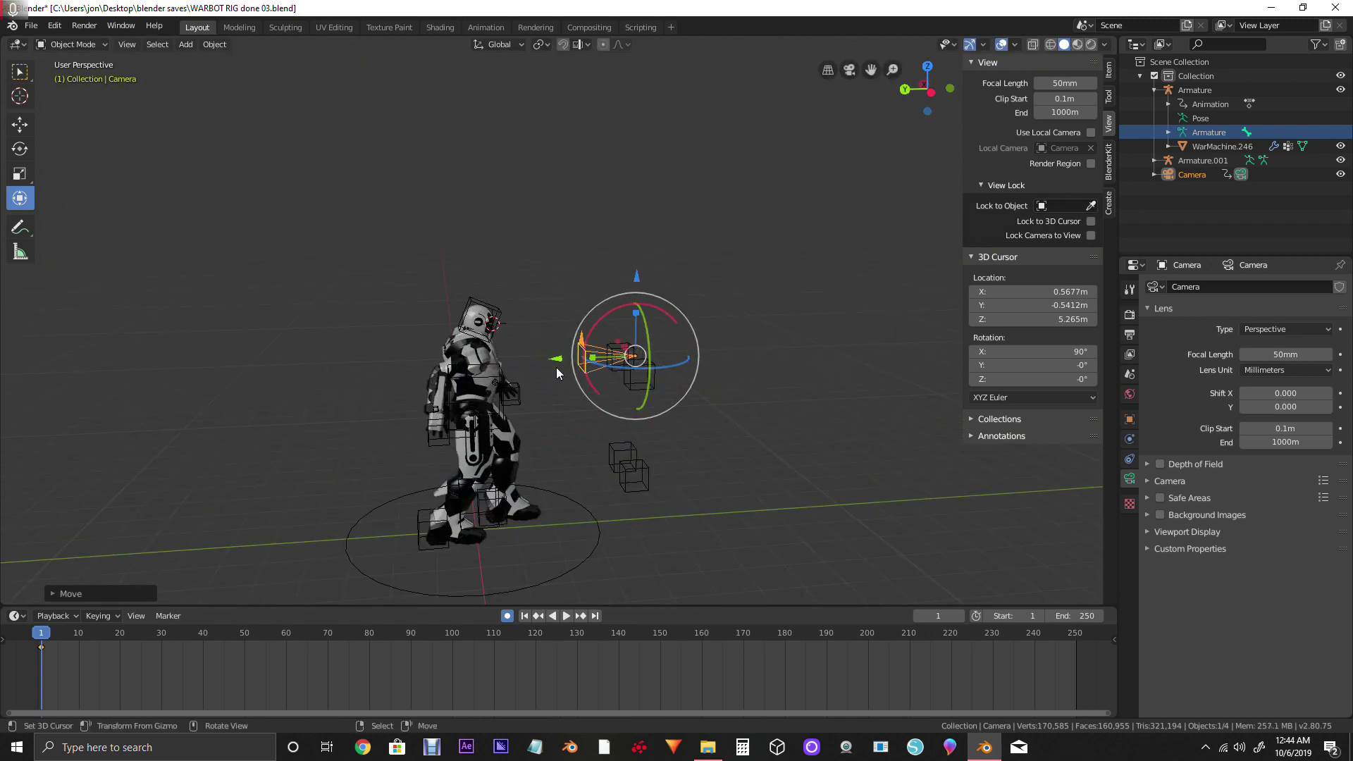
key(g)
key(y)
click(795, 345)
Look through the camera with rendered shading and preview the animation up to frame 37.
middle_drag(844, 445, 763, 434)
key(KP_0)
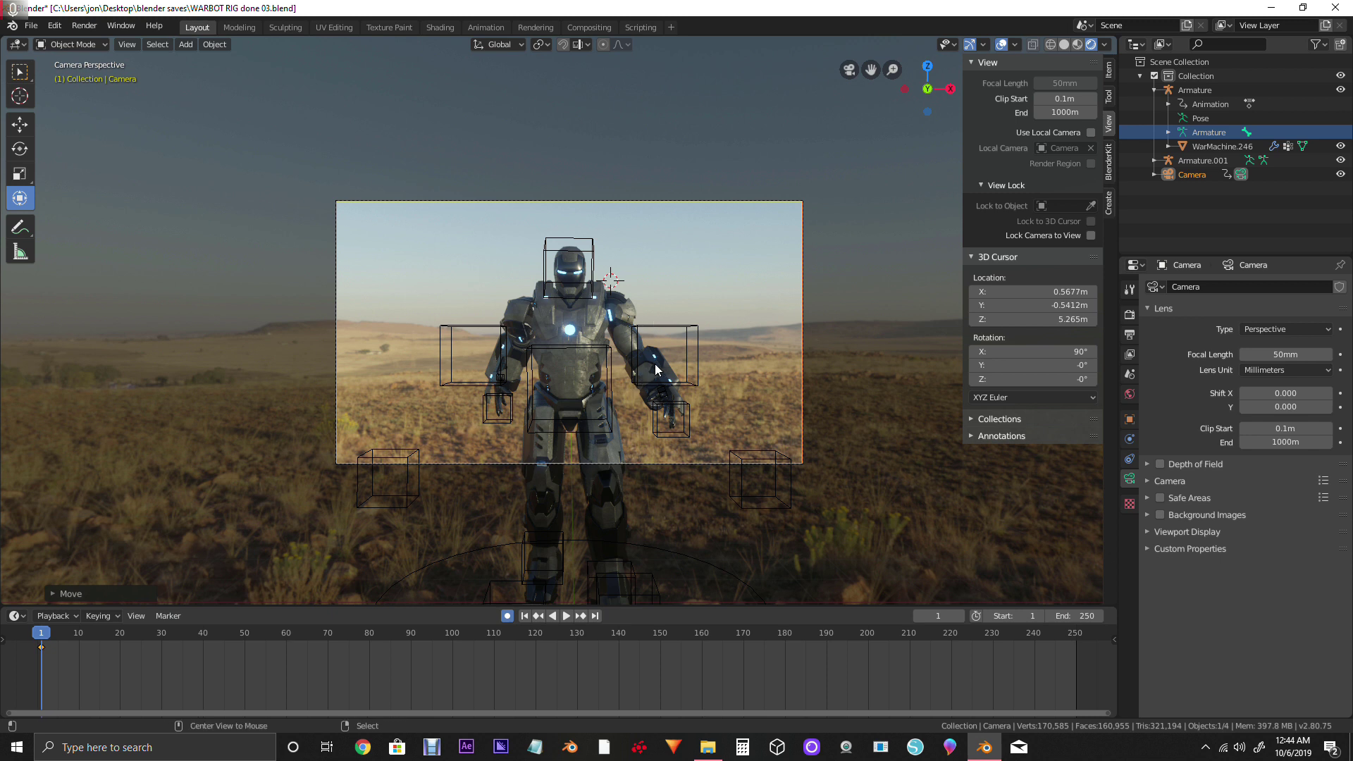
key(space)
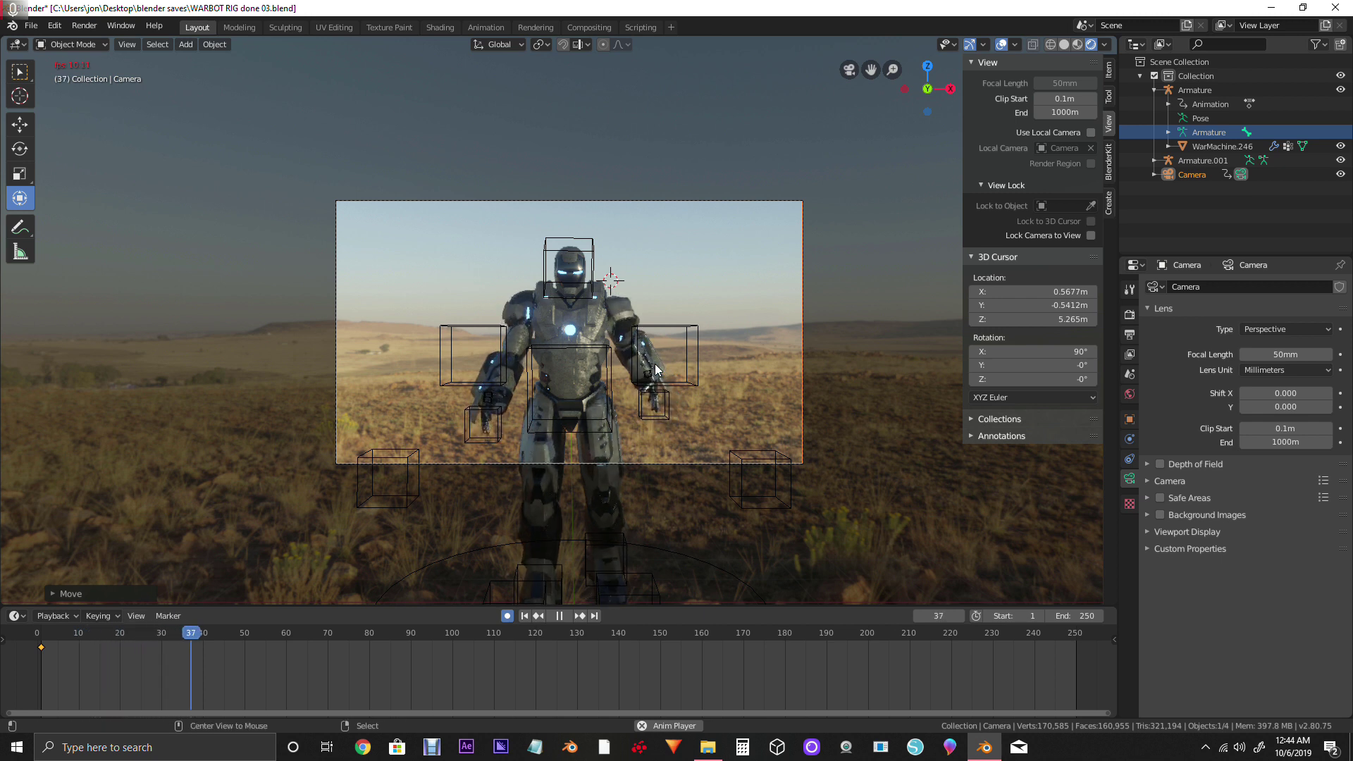
key(space)
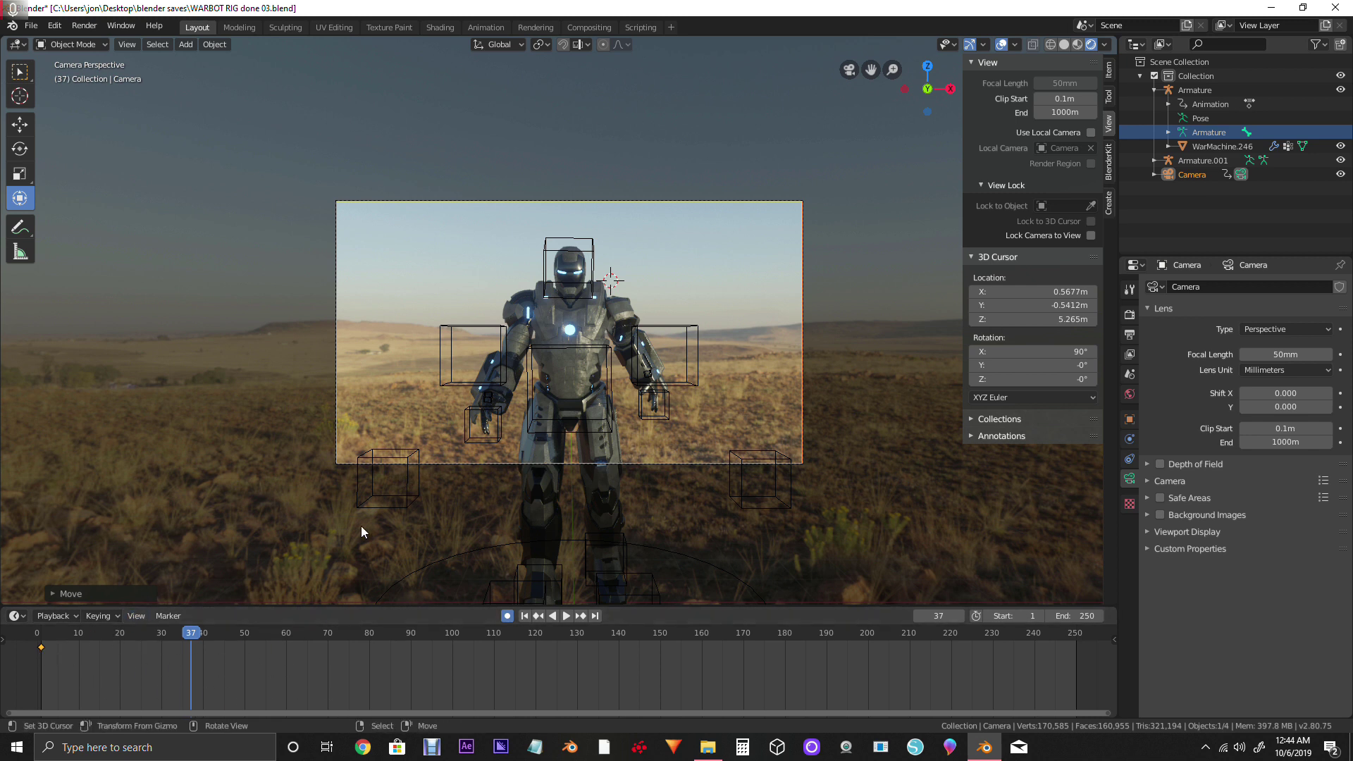
Select the armature, enter Pose Mode, and select all of its bones to show their keyframes.
click(691, 340)
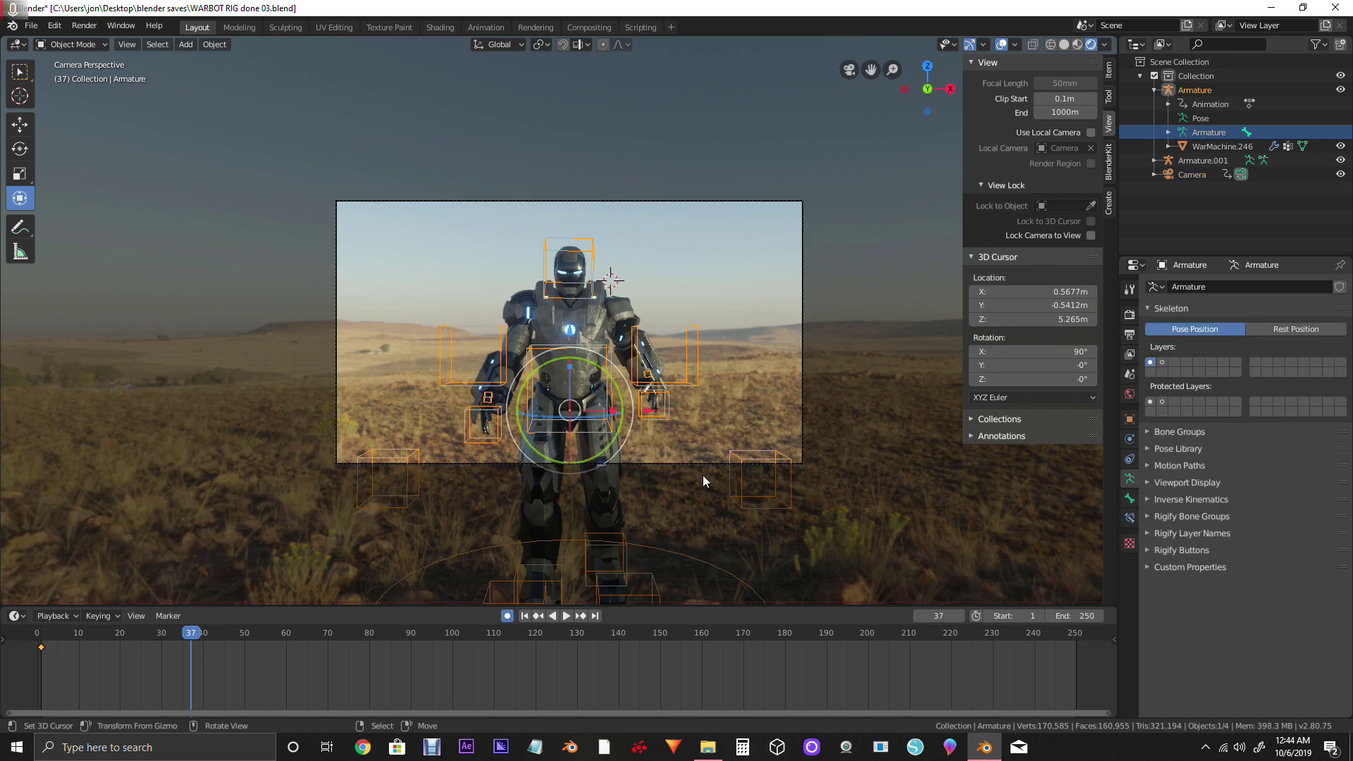
key(ctrl+Tab)
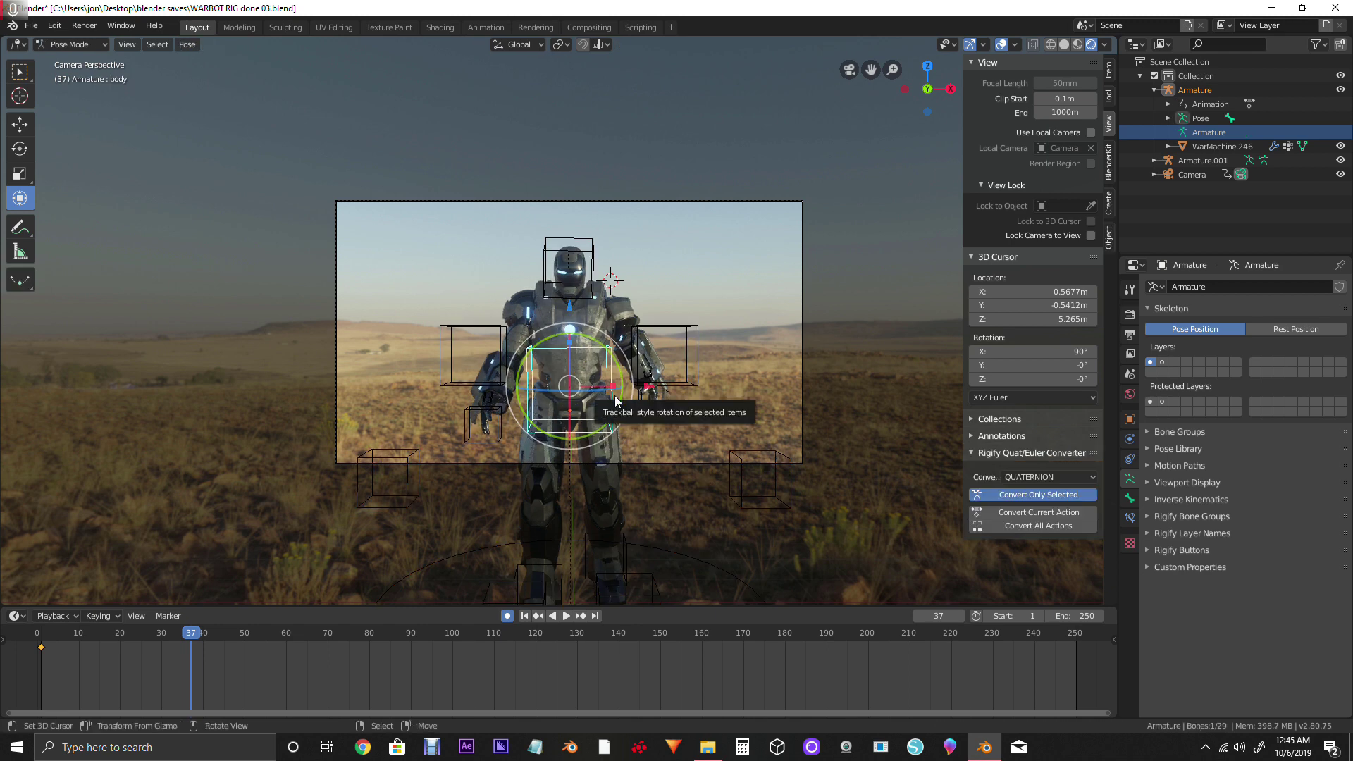
key(a)
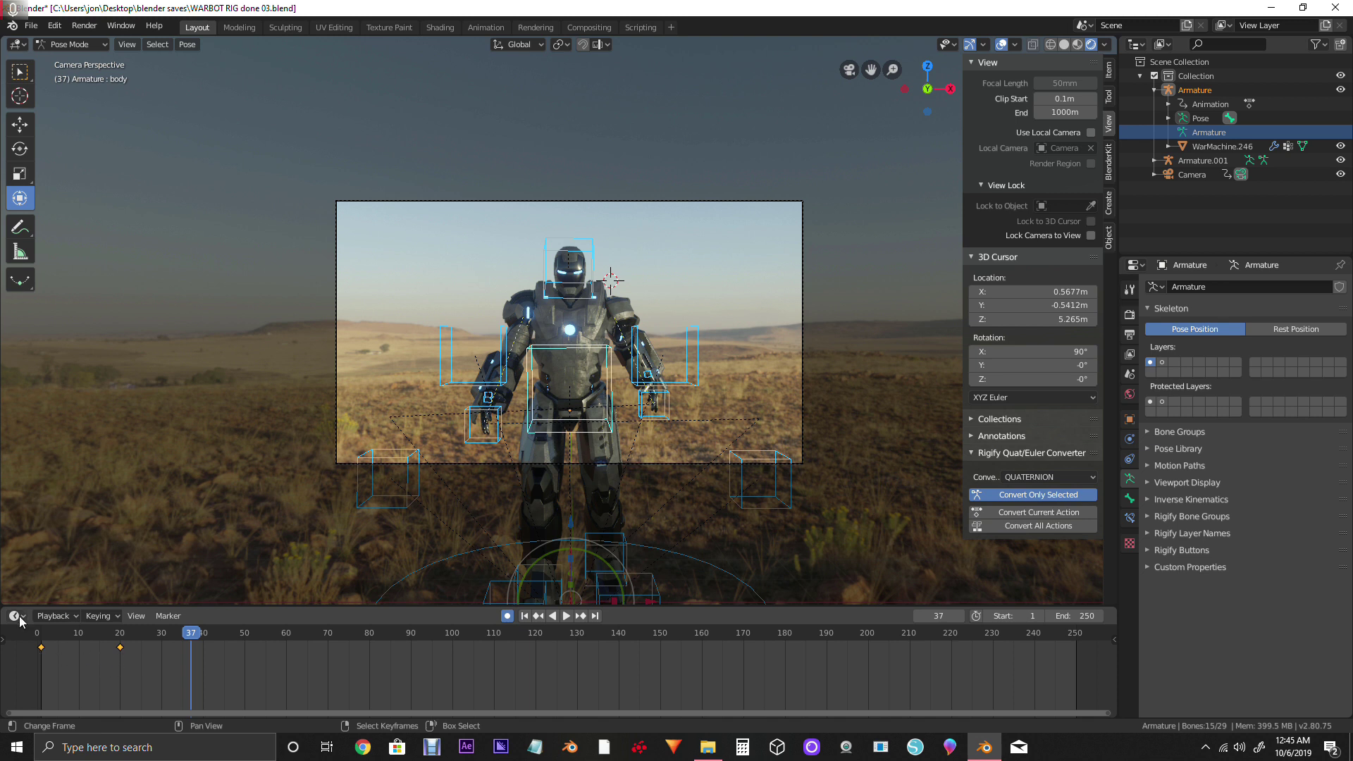
Set the animation's end frame to 20 and preview the shortened range.
click(1074, 616)
text(20)
key(Return)
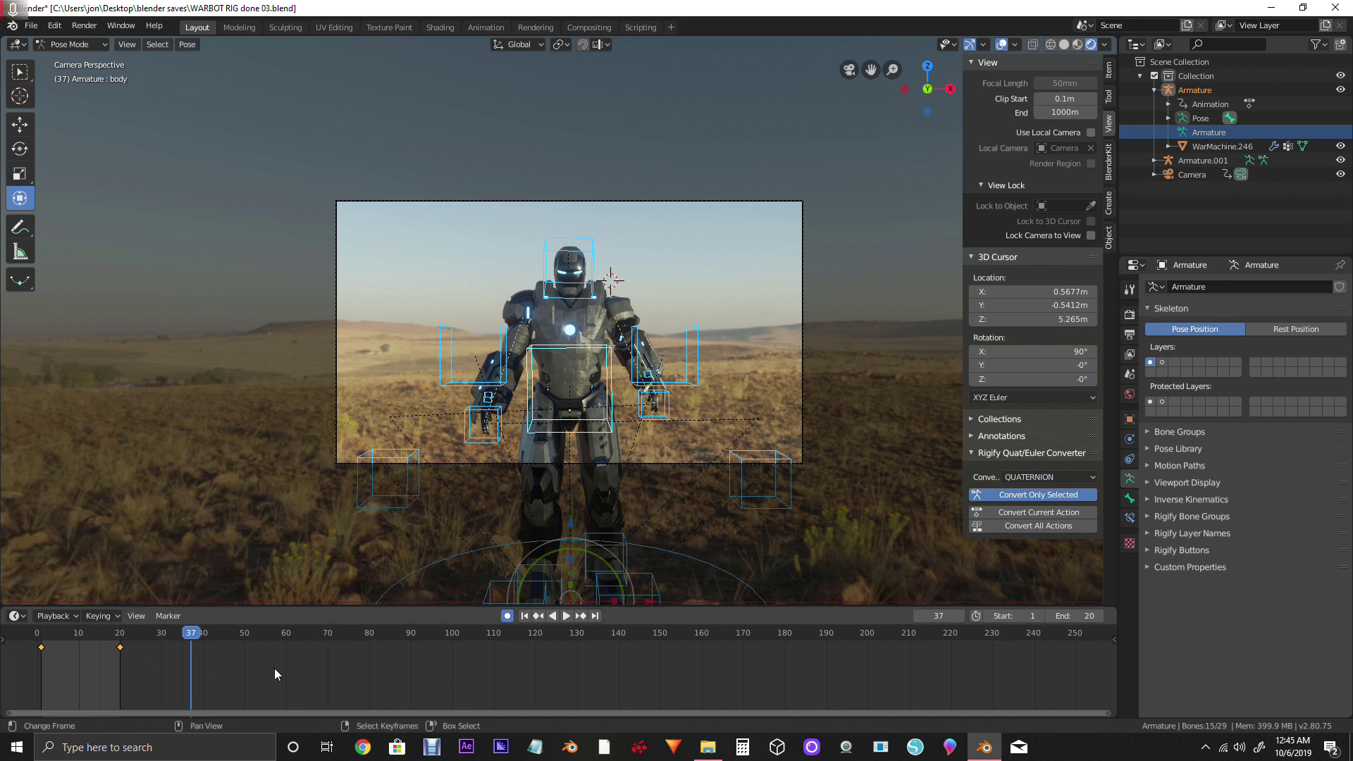
key(space)
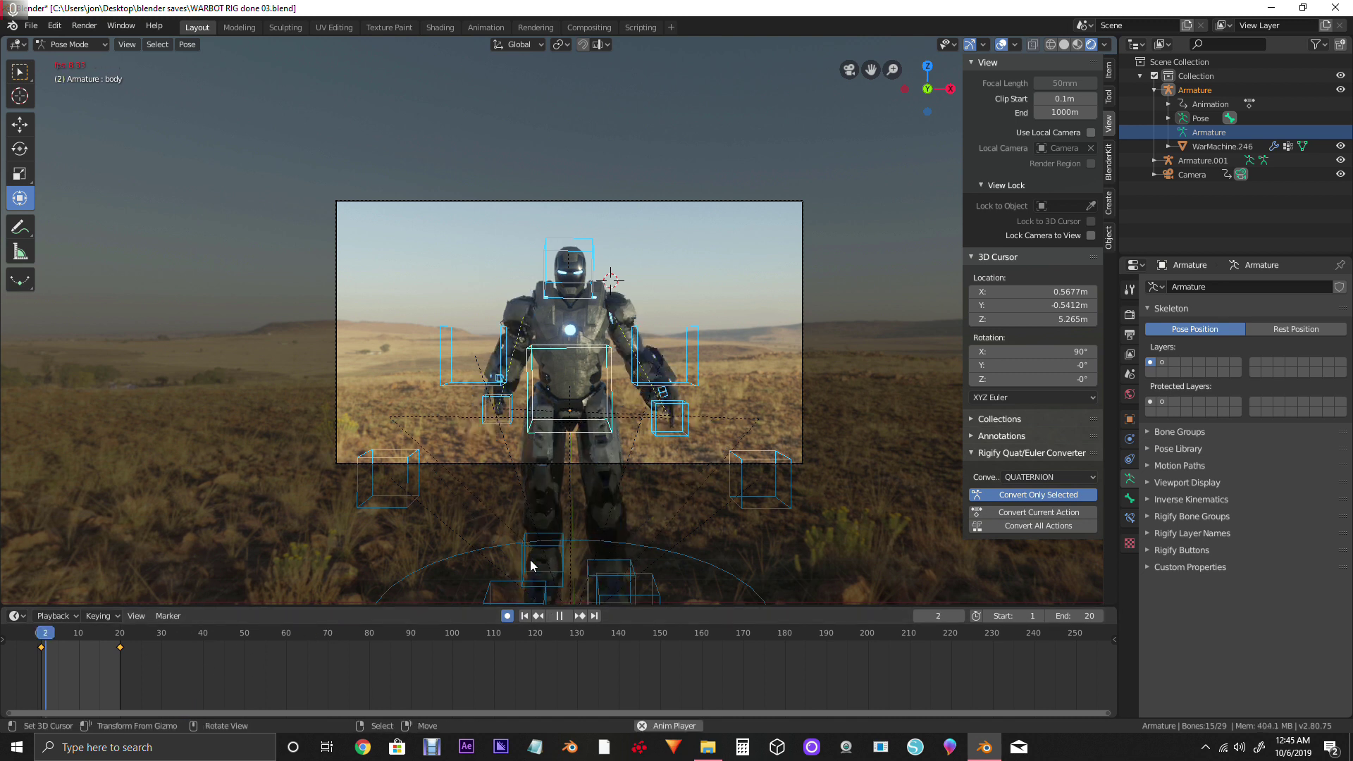
key(space)
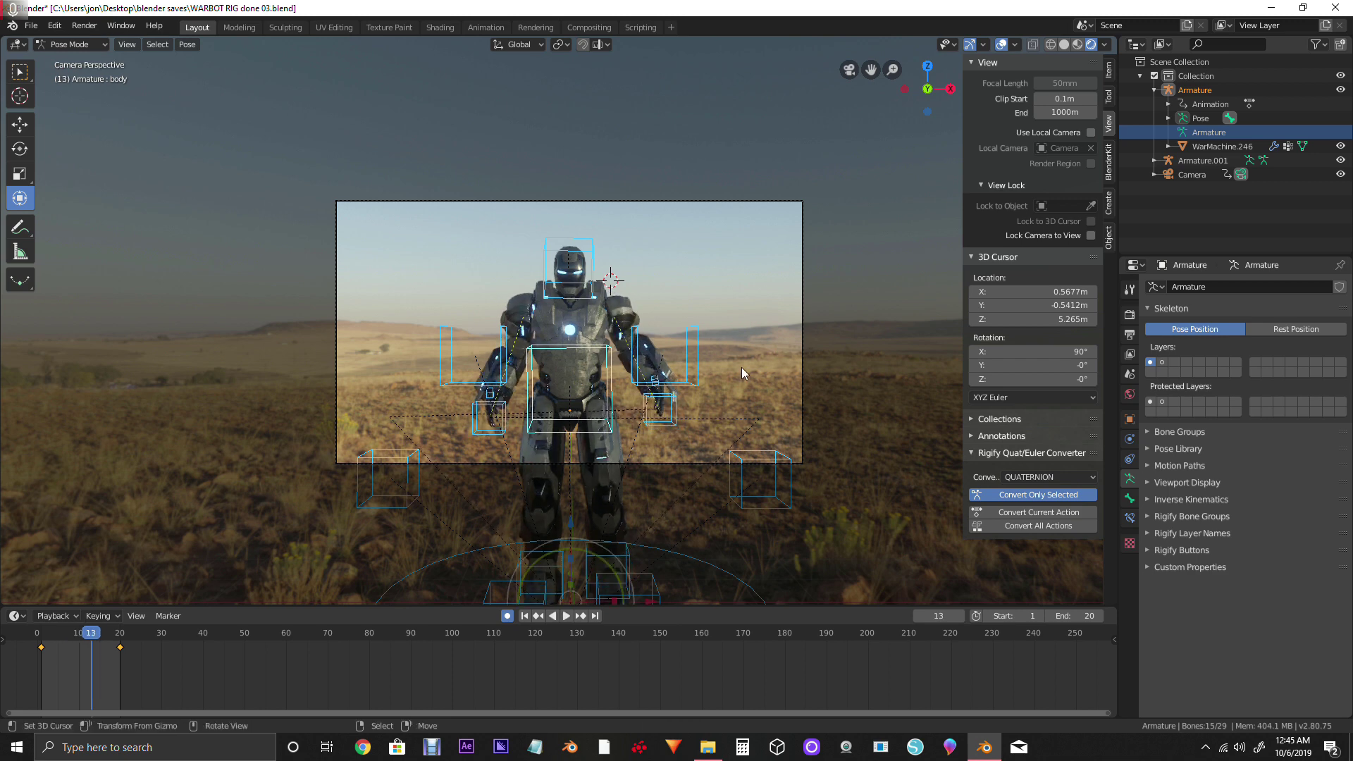
Return the armature to Object Mode and show the scene's render output settings.
key(ctrl+Tab)
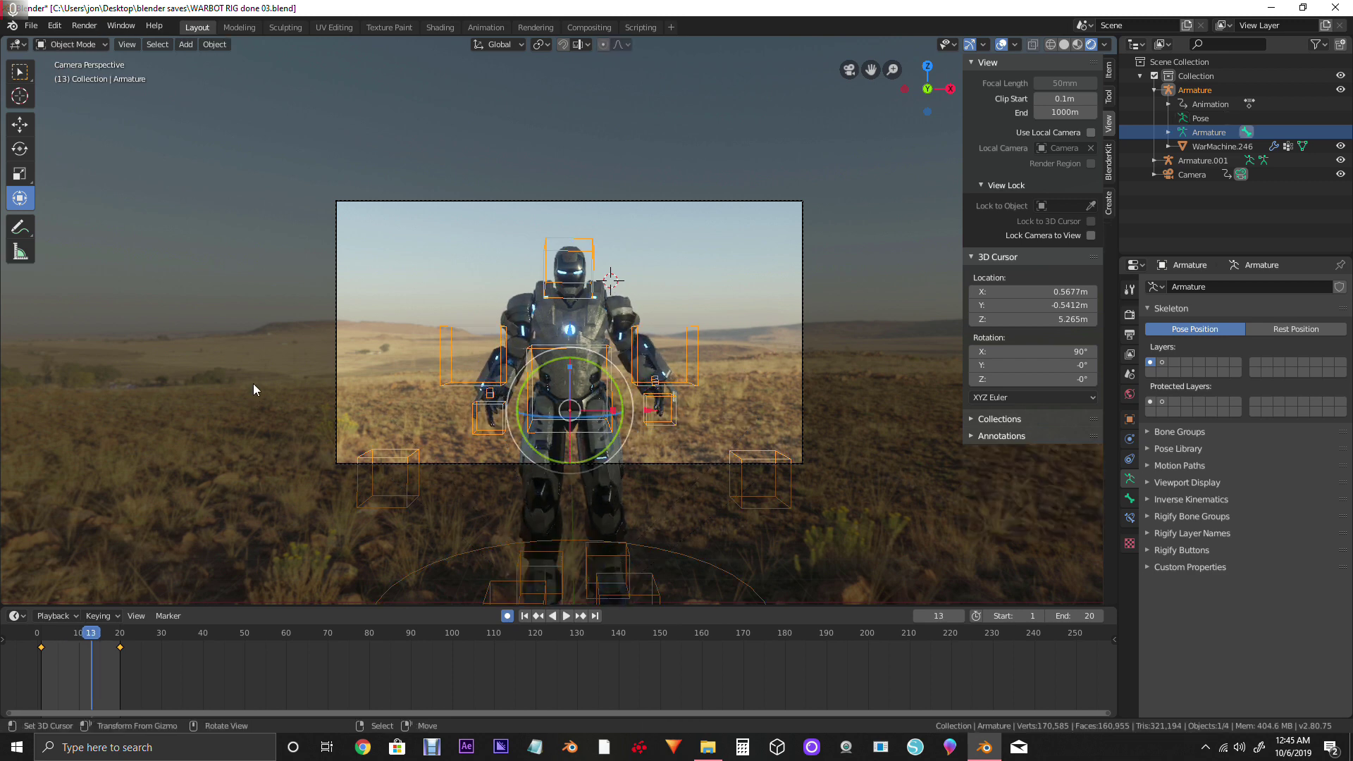
middle_drag(248, 439, 281, 419)
scroll(320, 421, down, 4)
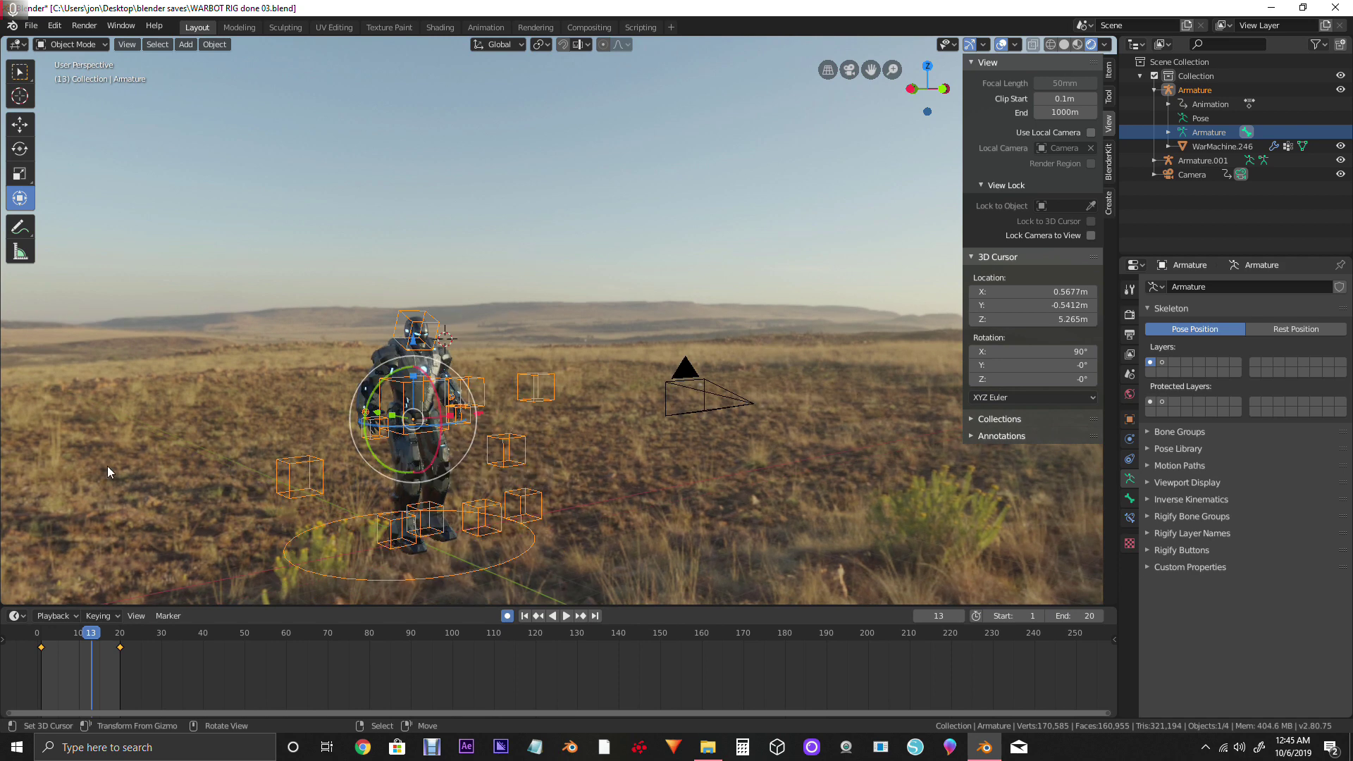
click(1130, 336)
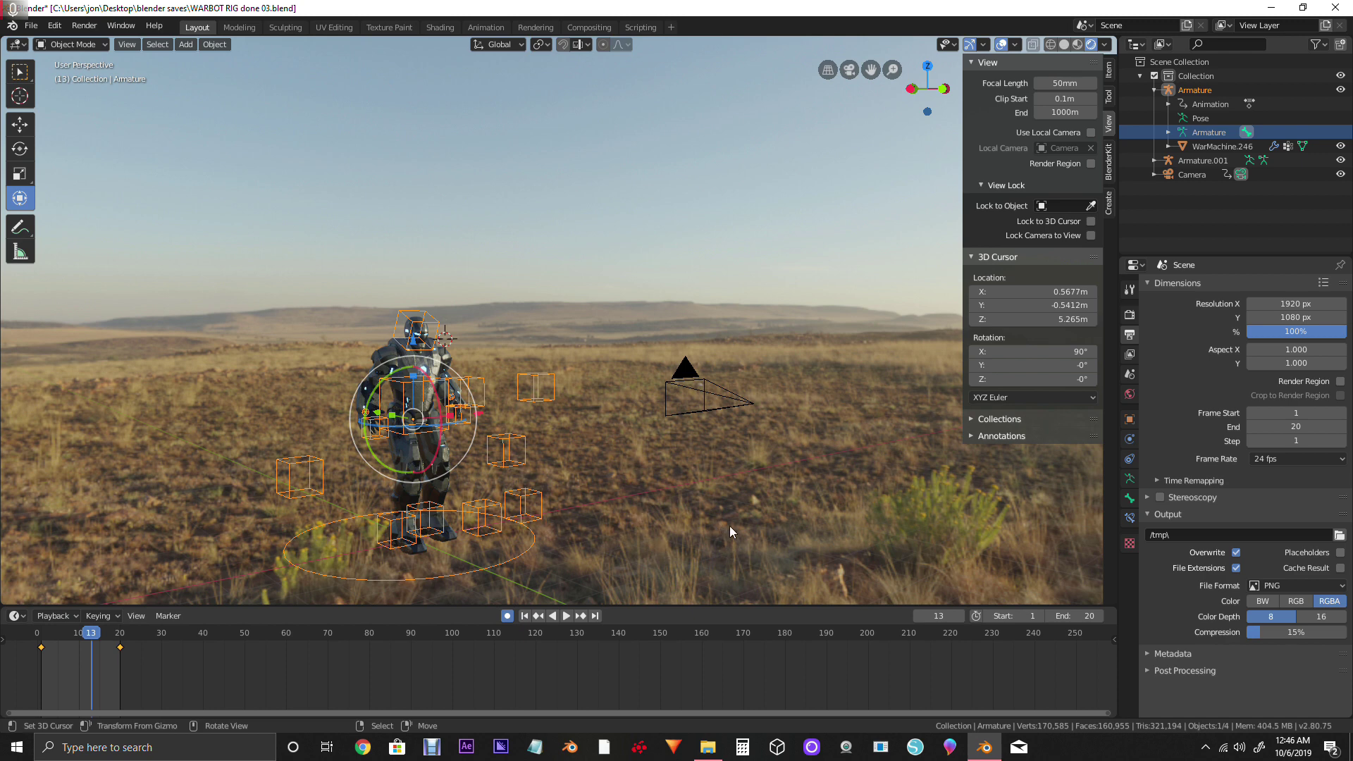
Switch to the Windows desktop and delete the test animation folder.
click(1280, 7)
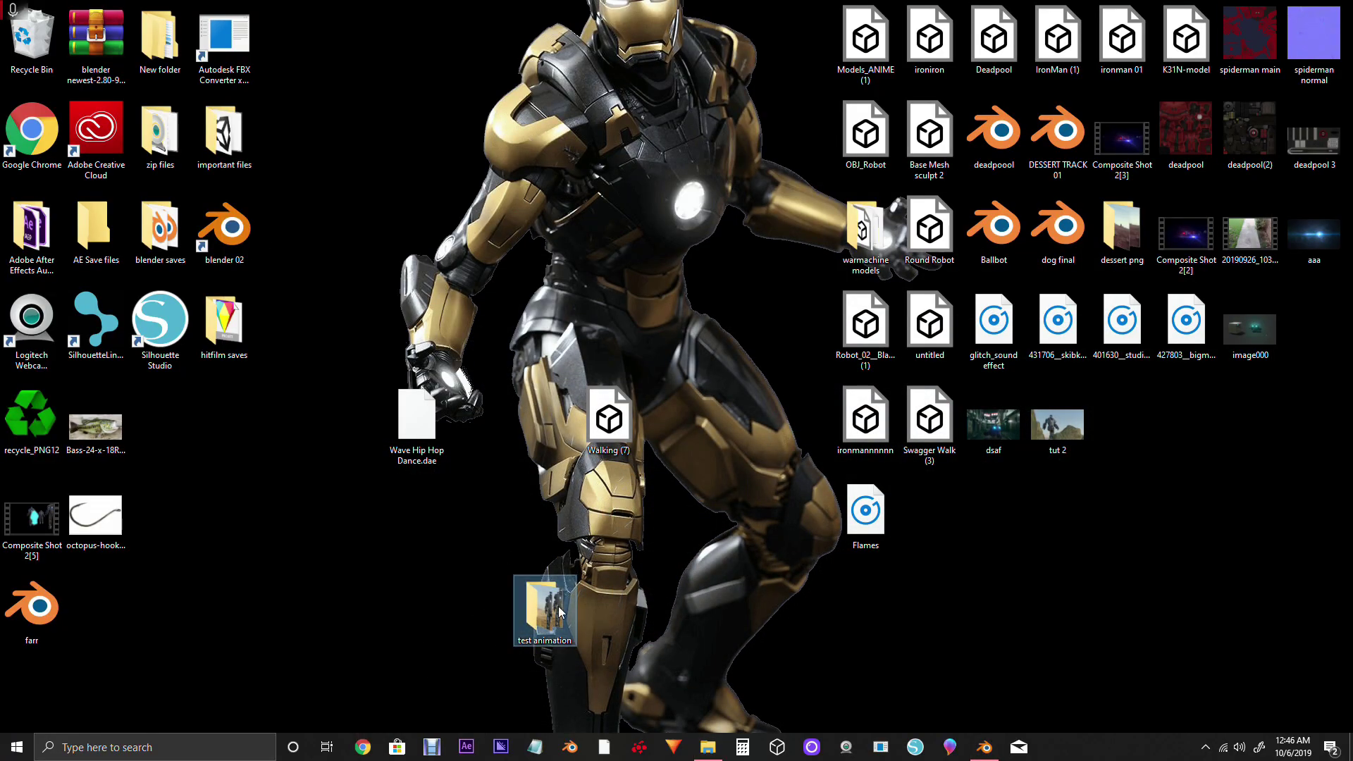
key(Delete)
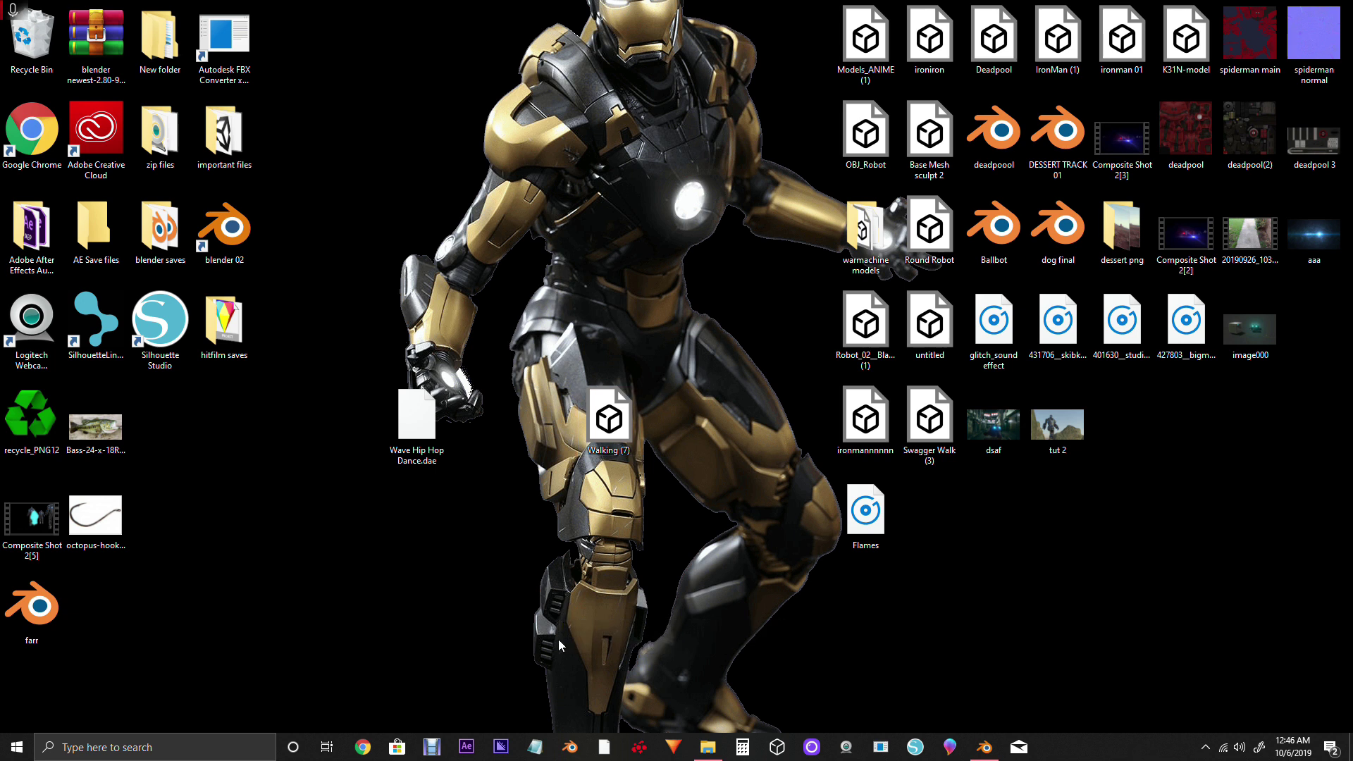
Create a new folder on the Windows desktop and name it test.
right_click(558, 640)
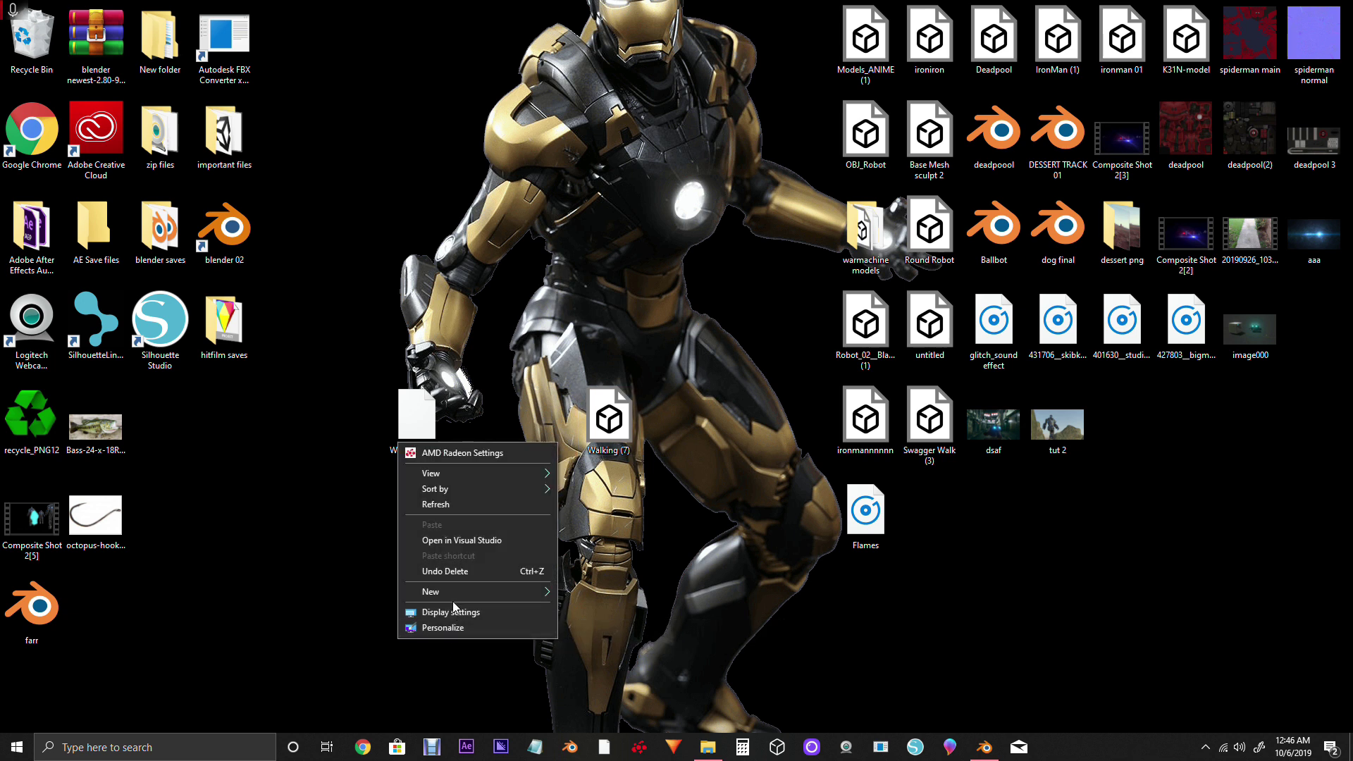
mouse_move(453, 594)
click(583, 599)
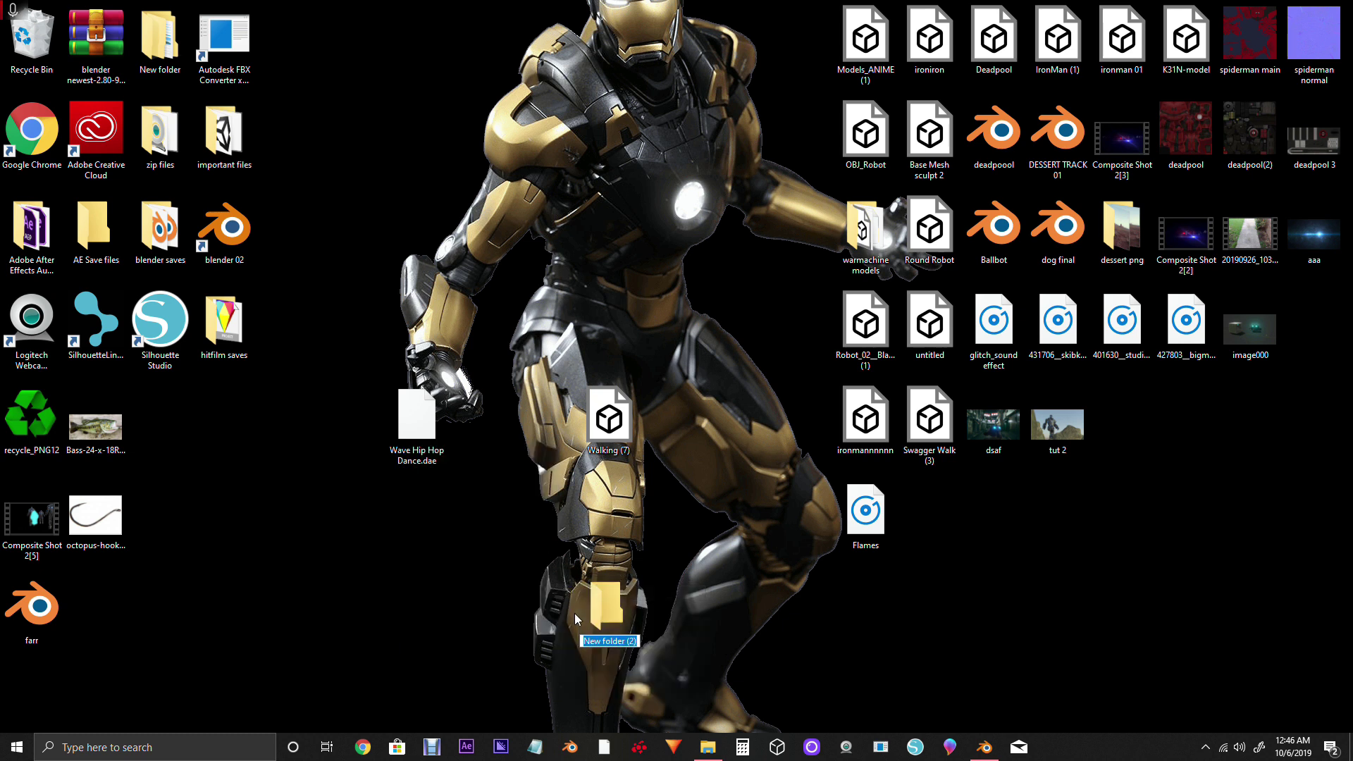
click(606, 641)
click(607, 645)
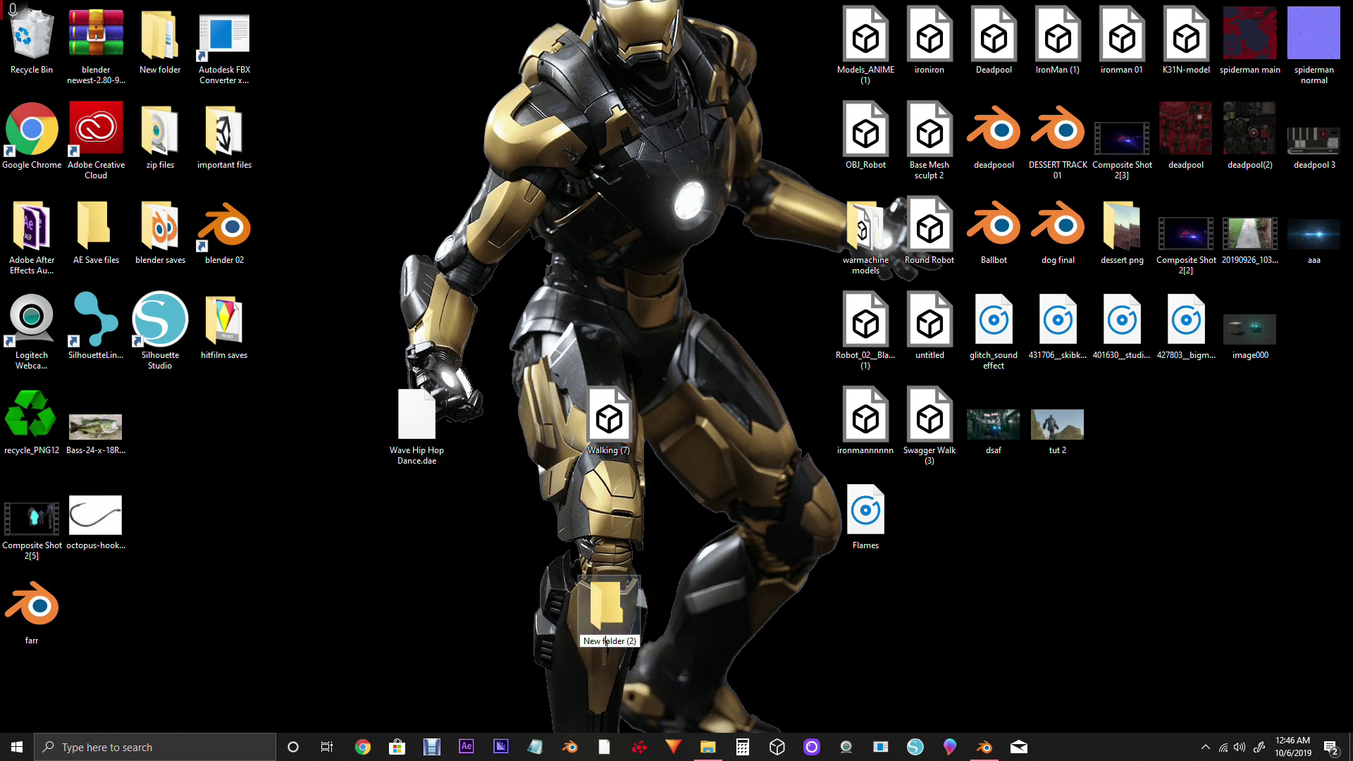
drag(586, 639, 651, 639)
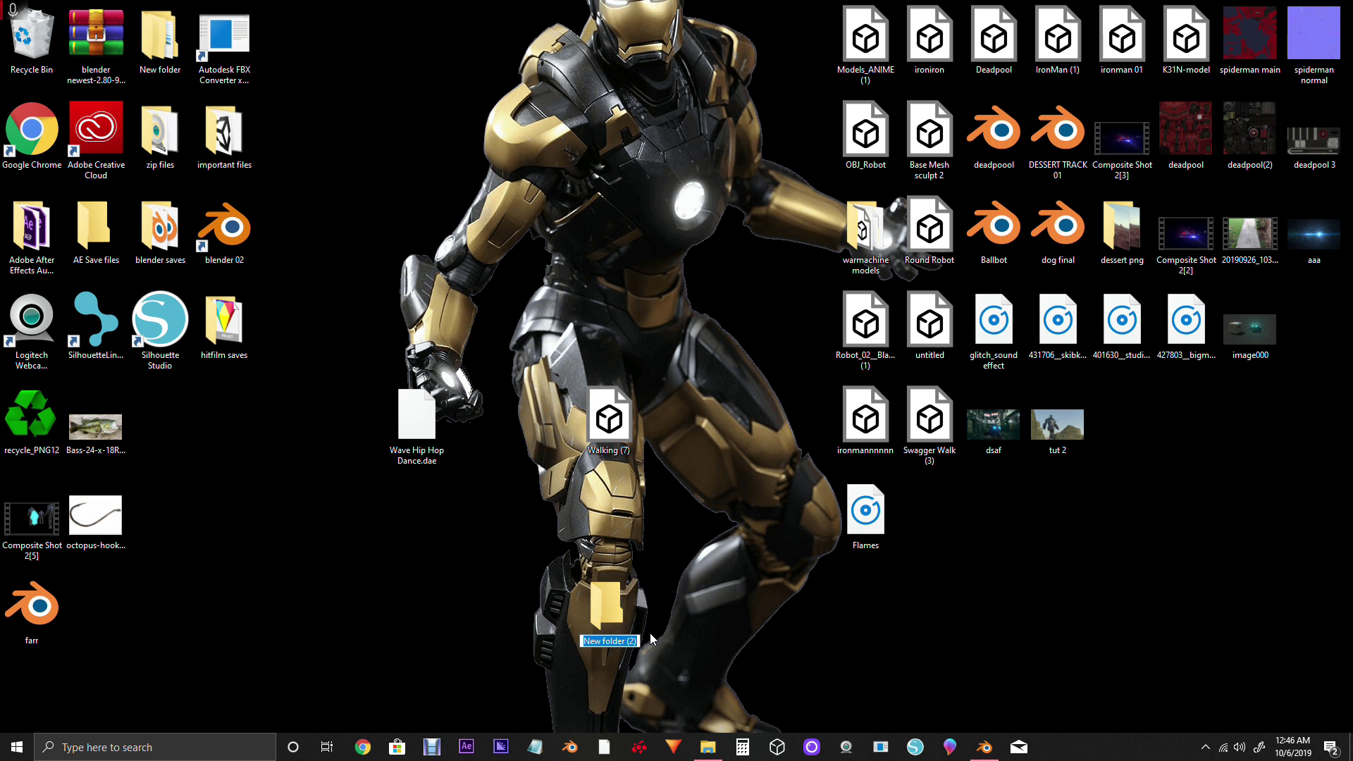
text(test)
key(Return)
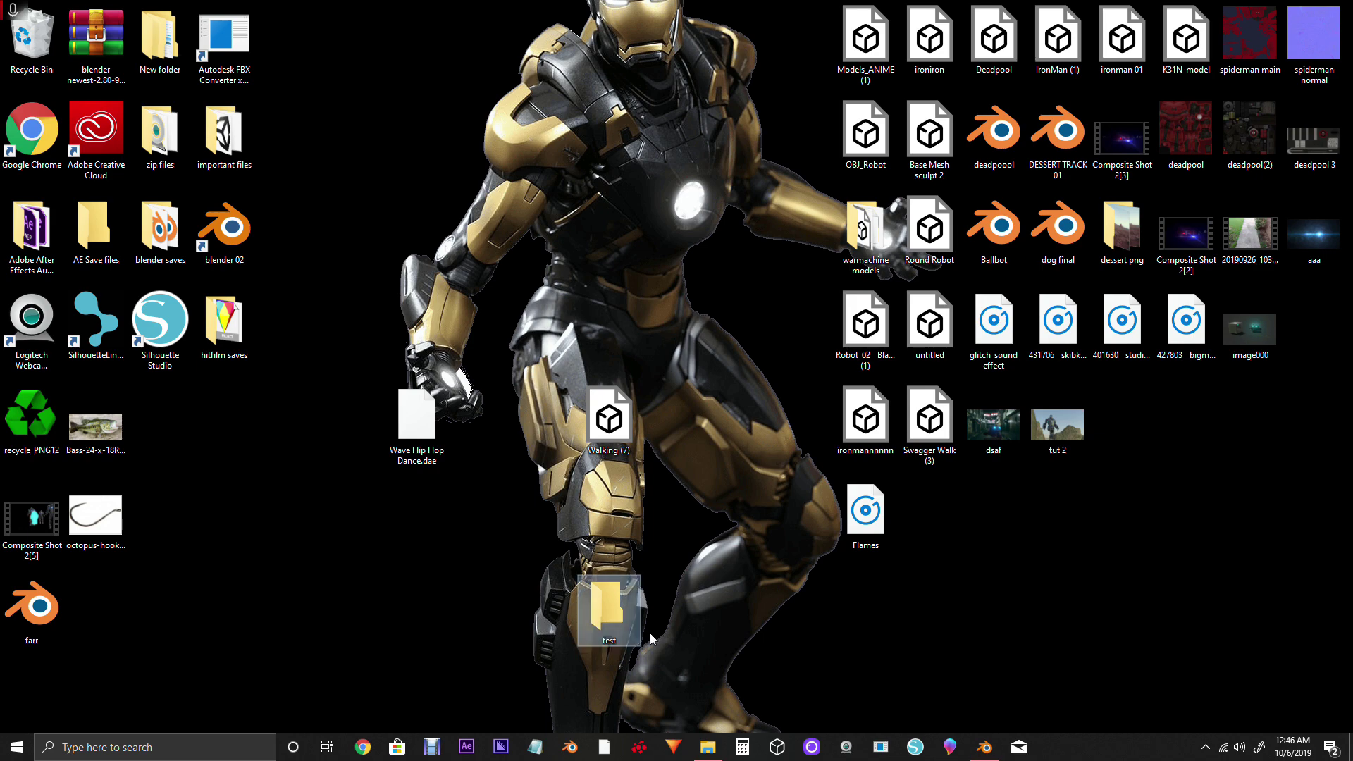
Switch back to Blender and set the render output path to the test folder on the desktop.
click(984, 746)
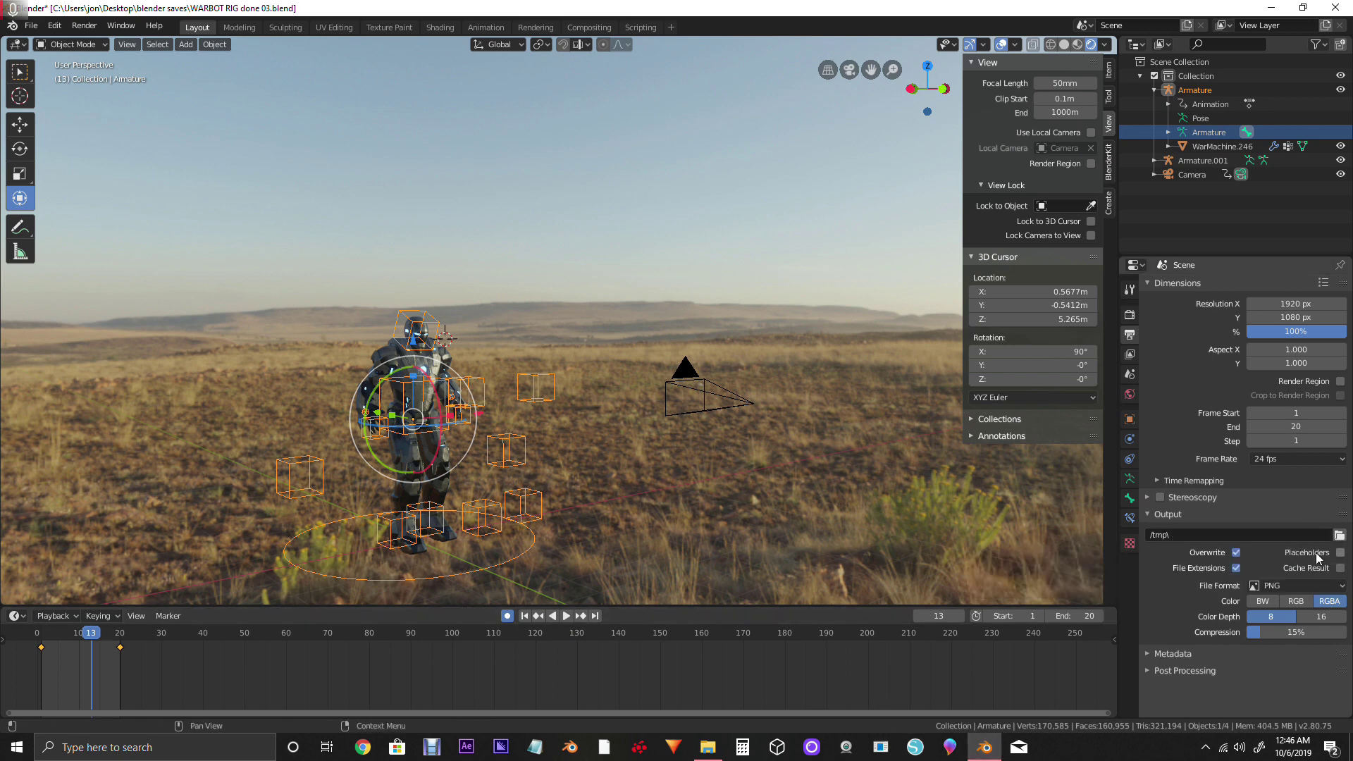
click(1339, 536)
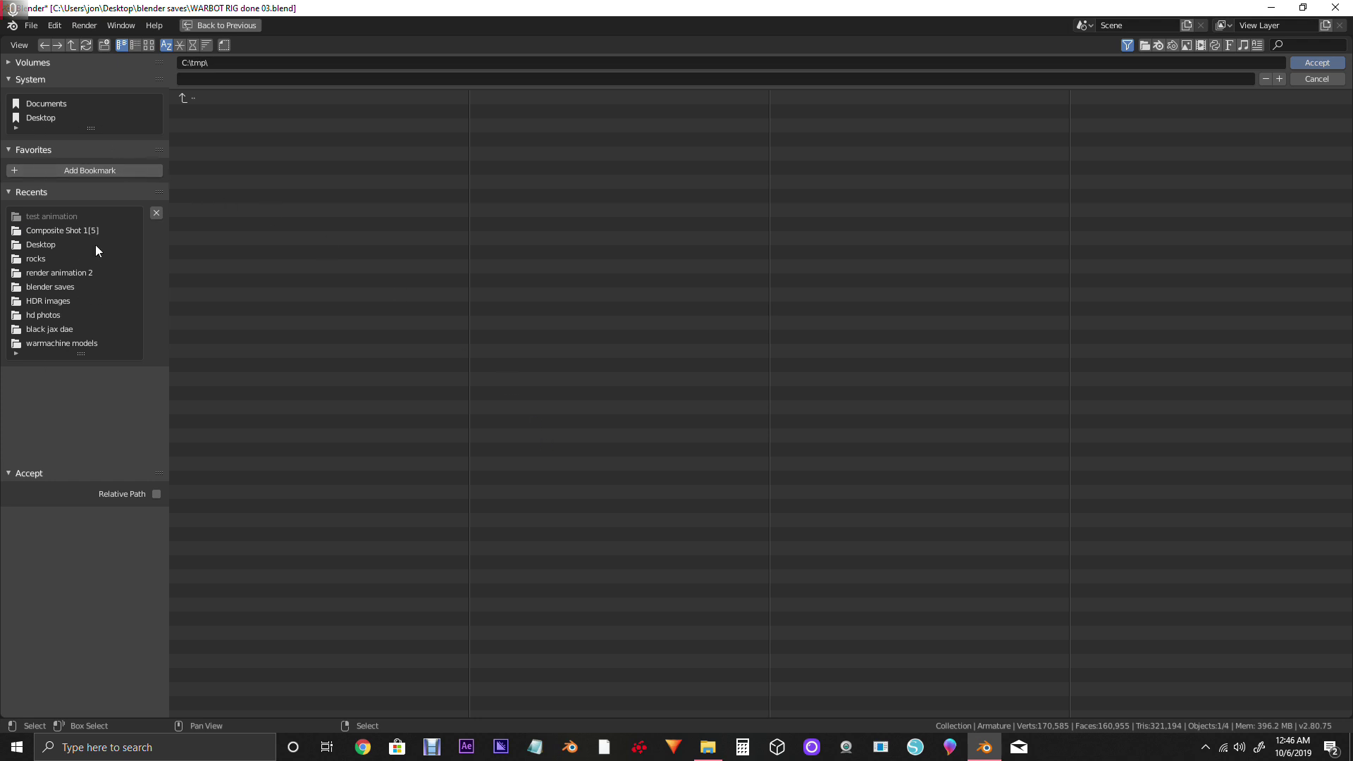
click(44, 117)
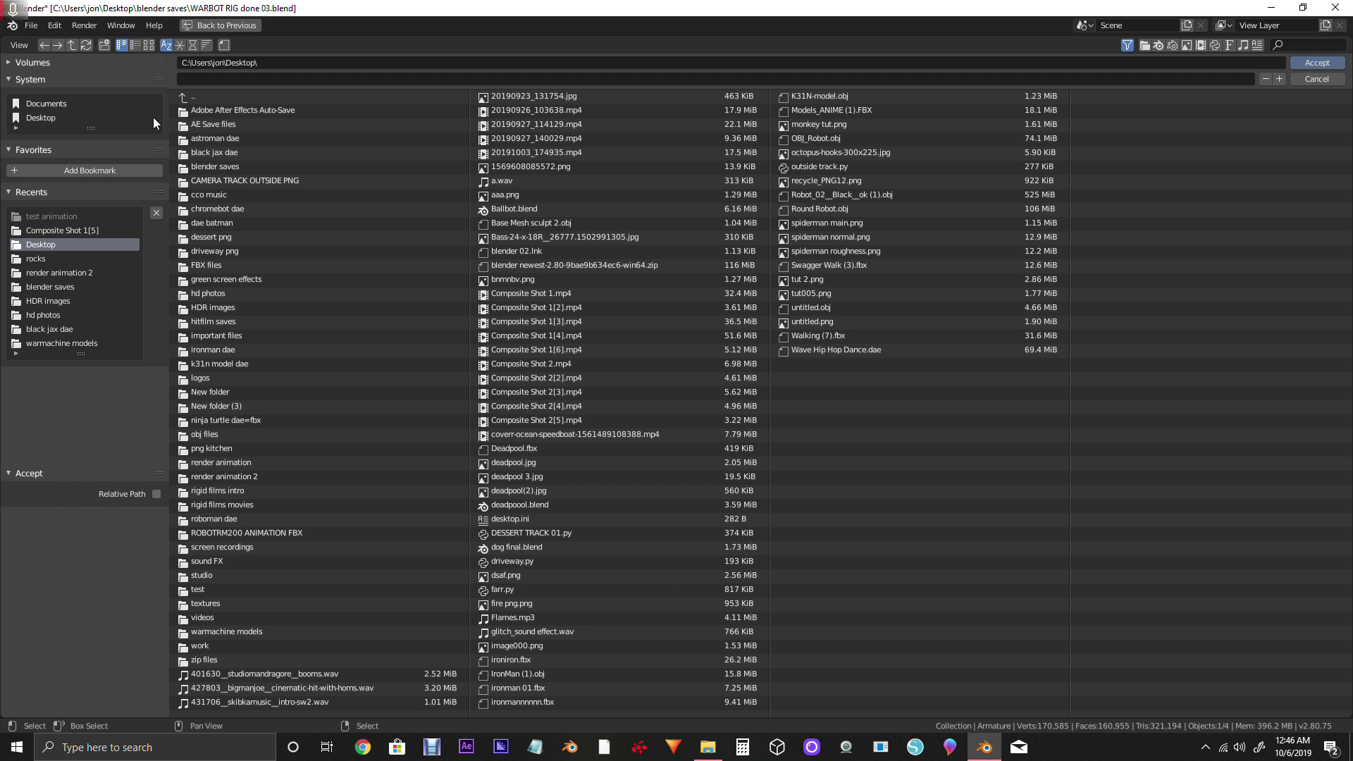
double_click(232, 591)
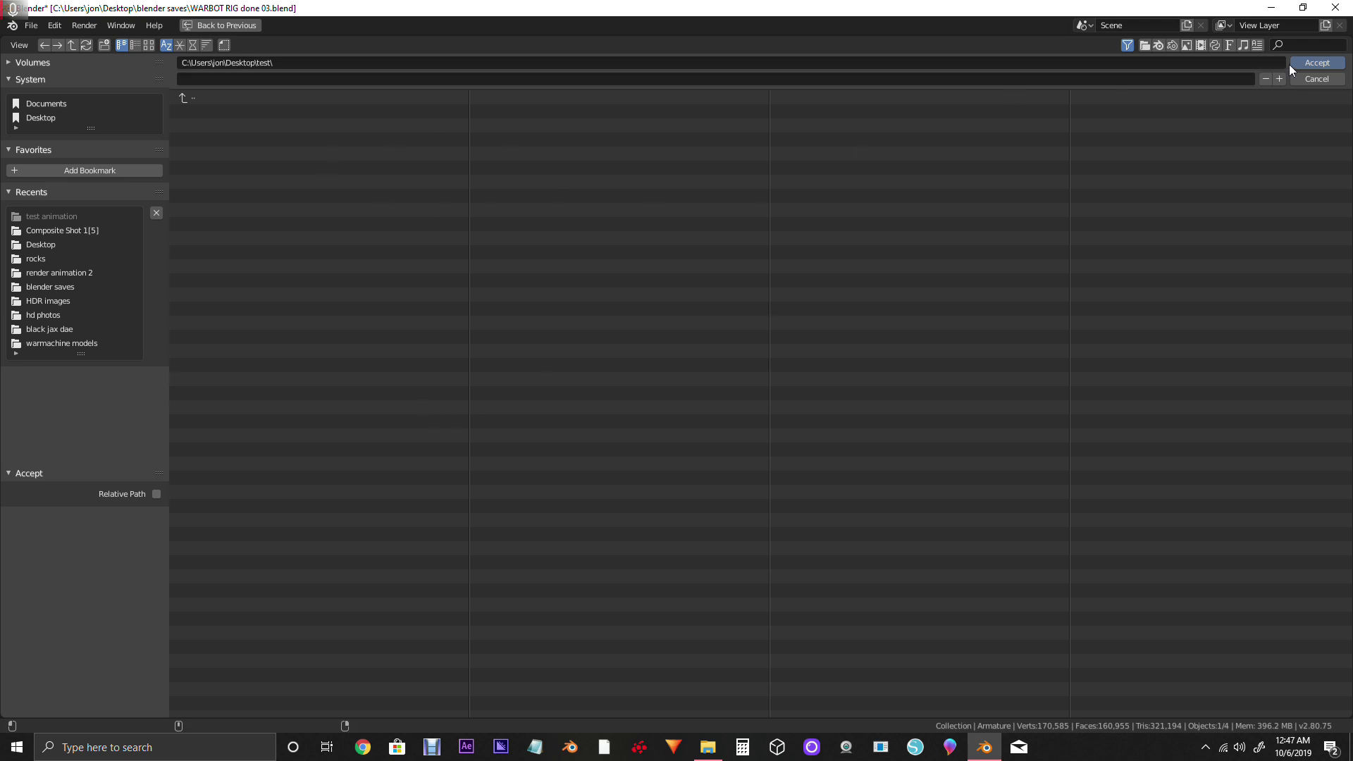
click(1312, 67)
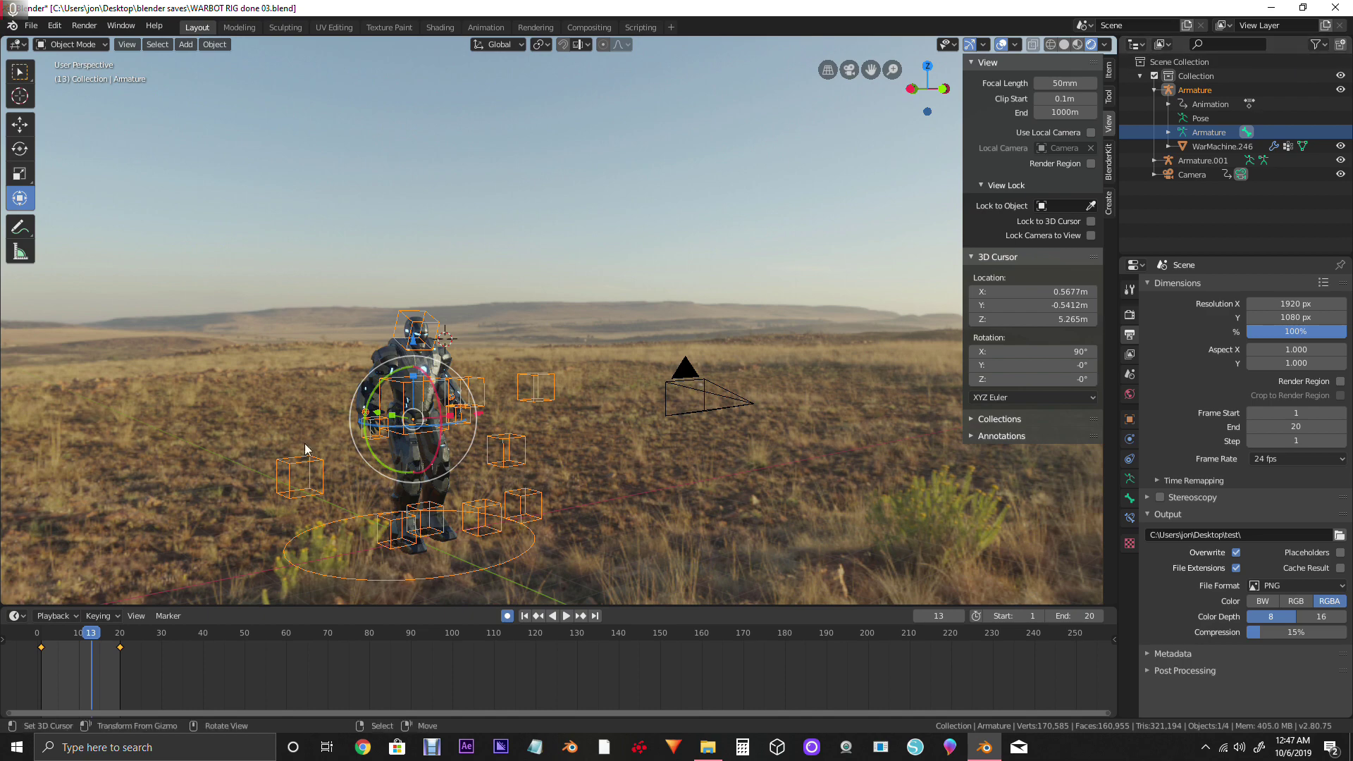
Look through the scene camera and render the current frame as a still image.
middle_drag(274, 460, 255, 443)
key(KP_0)
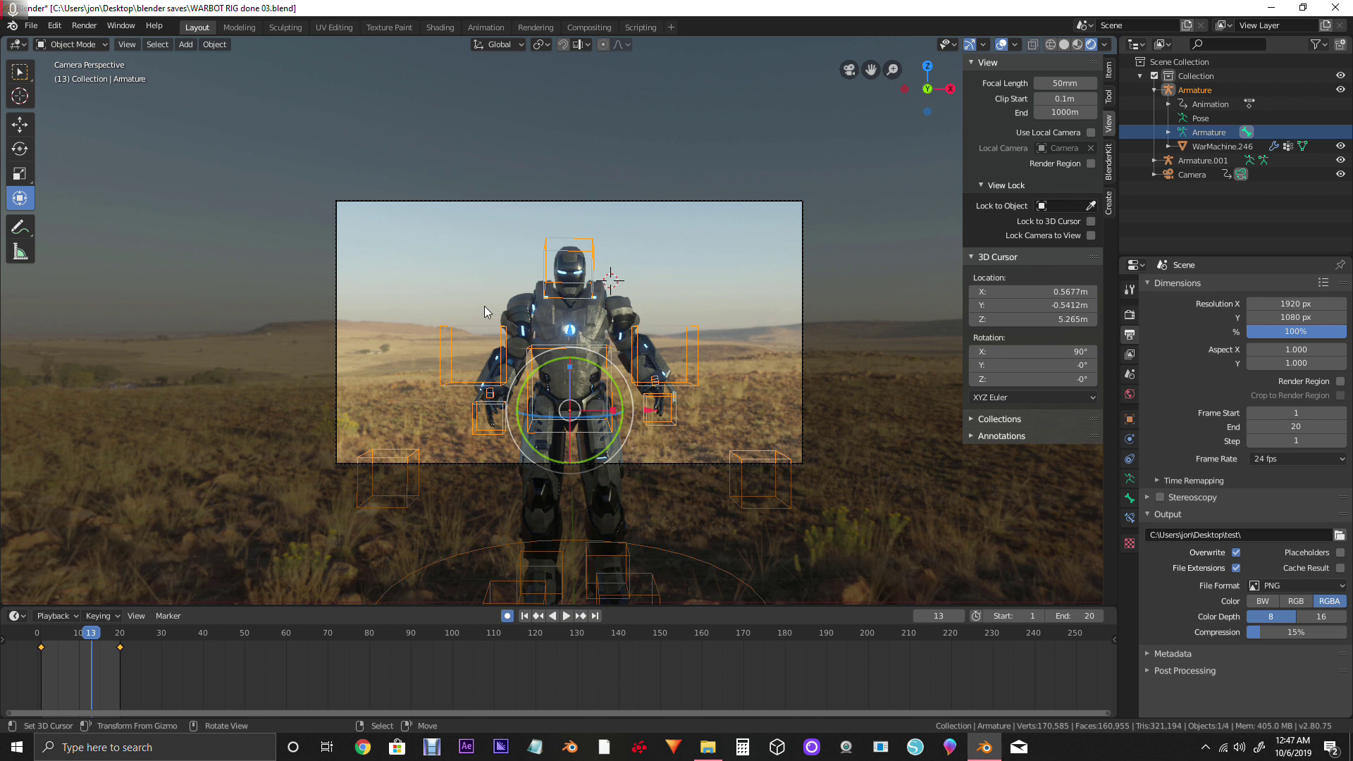
click(85, 26)
key(F12)
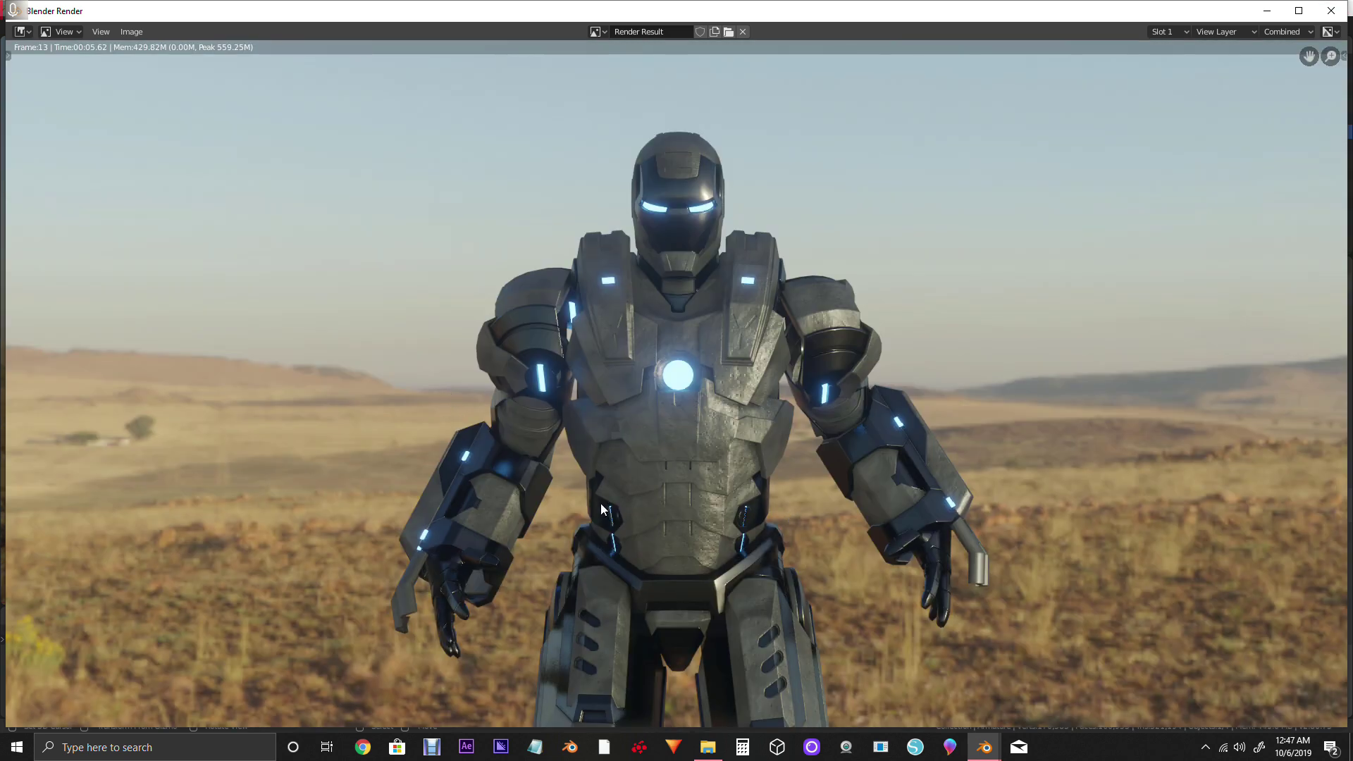
scroll(601, 505, down, 4)
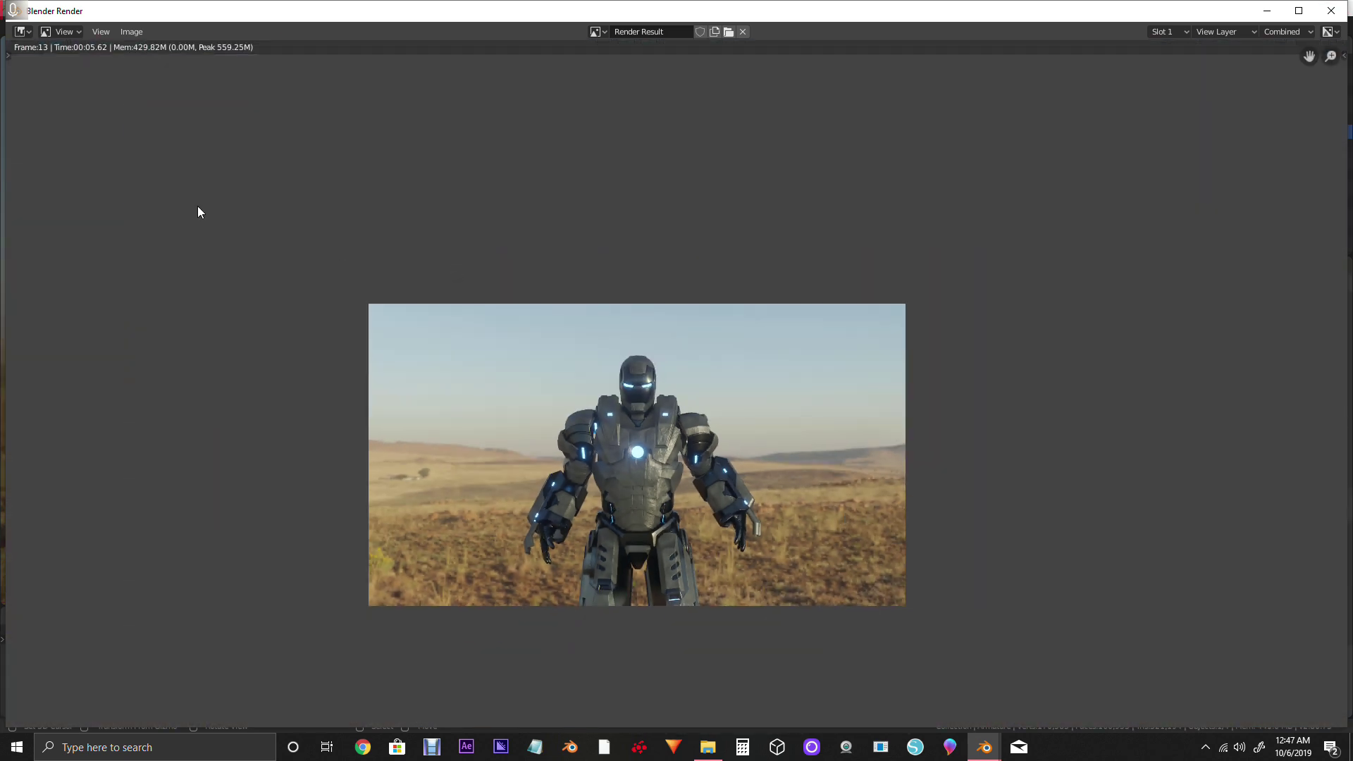
Show the save options for the rendered still image and close the render window without saving.
click(133, 32)
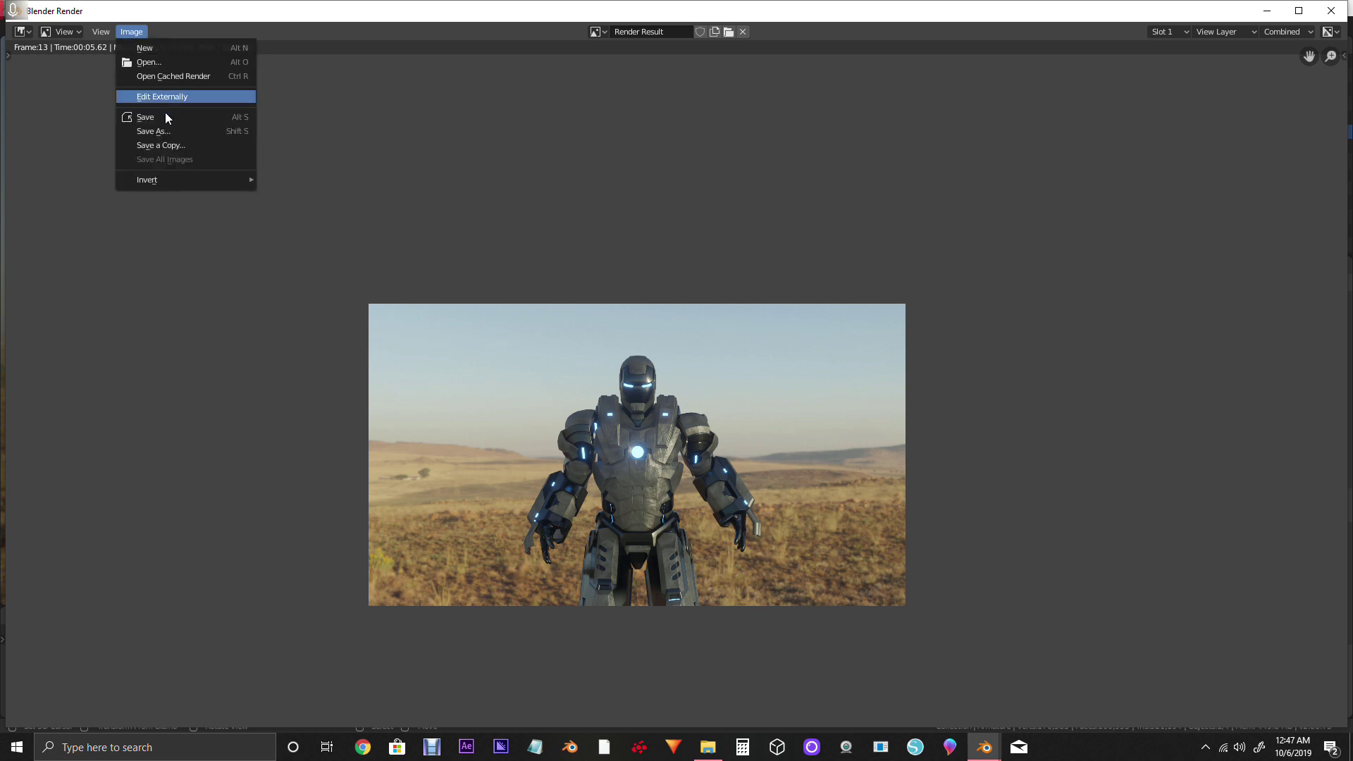
click(167, 134)
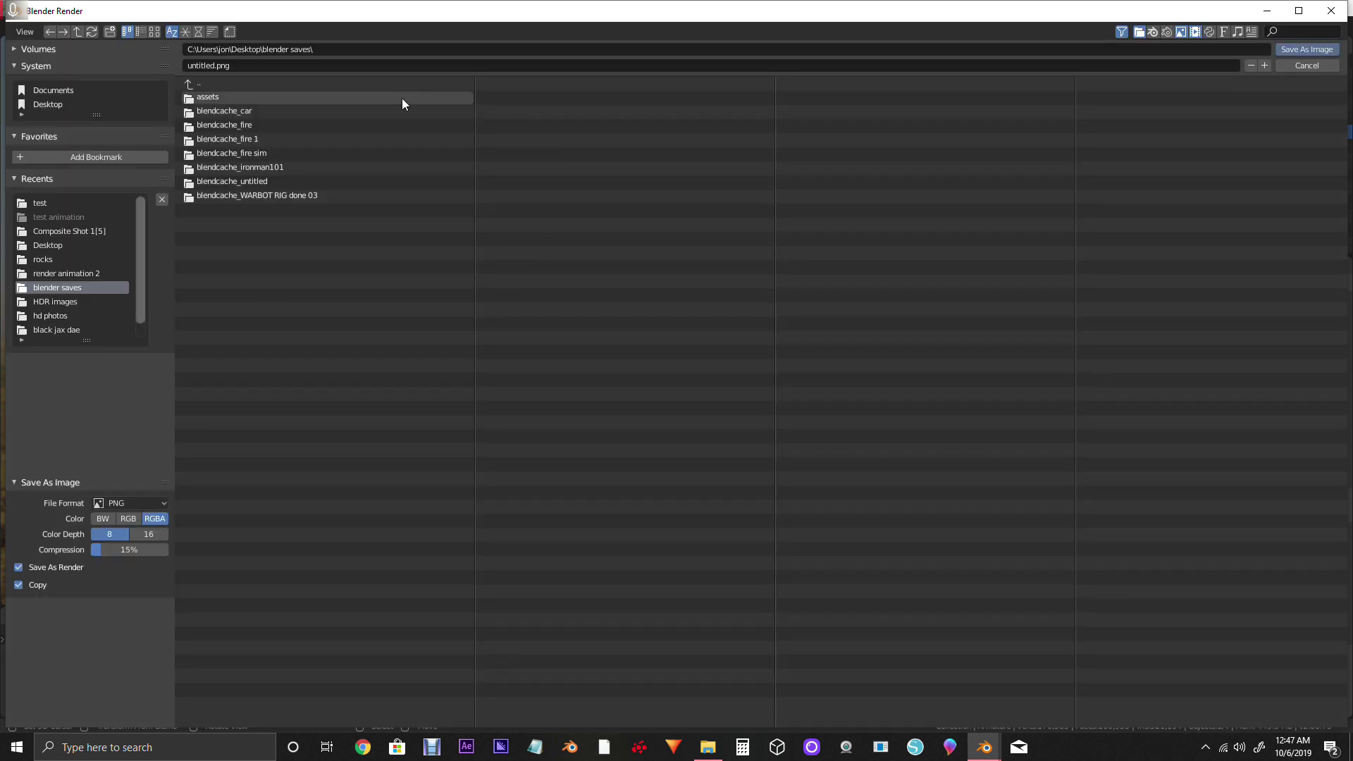
click(1329, 20)
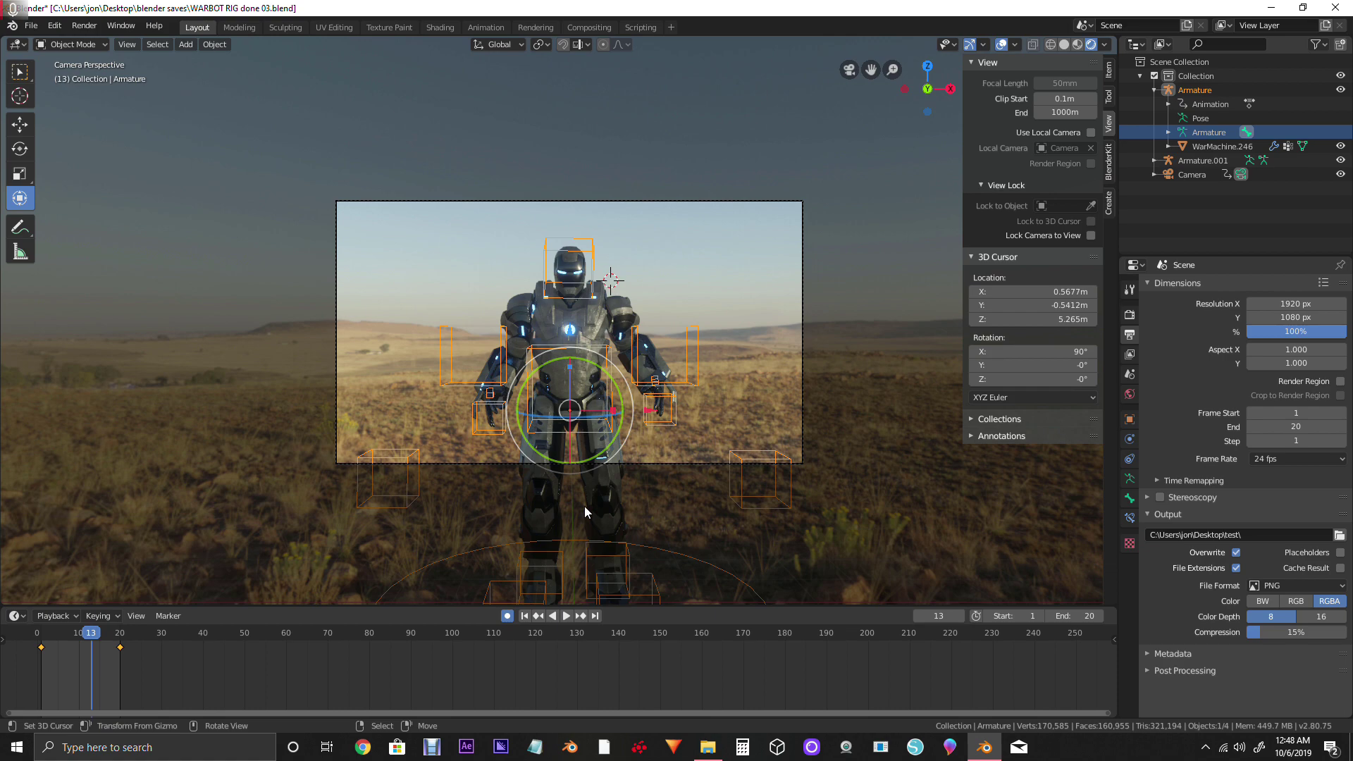
Start rendering the animation into the test folder and close the render window after the first frames.
key(F12)
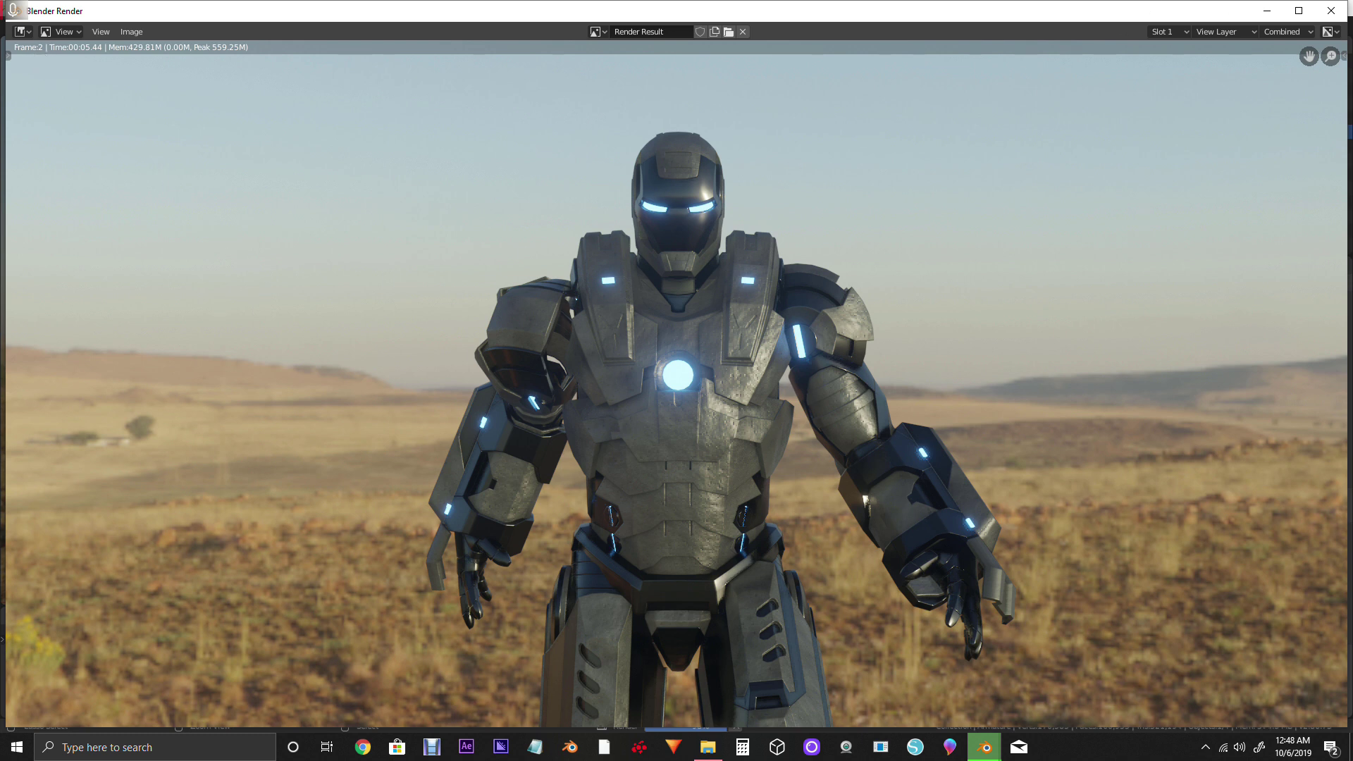
click(1330, 12)
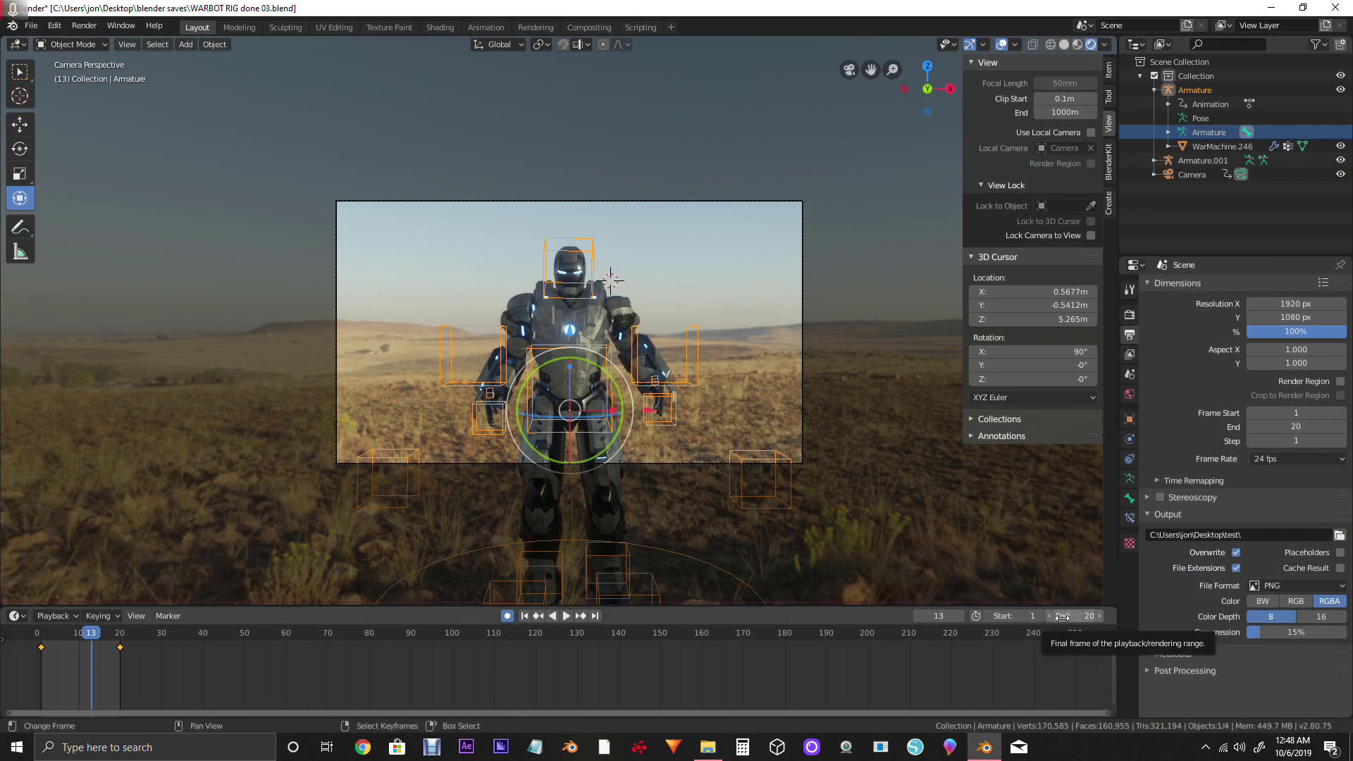
Switch to the Windows desktop and move the test folder slightly away from its current spot.
click(1274, 10)
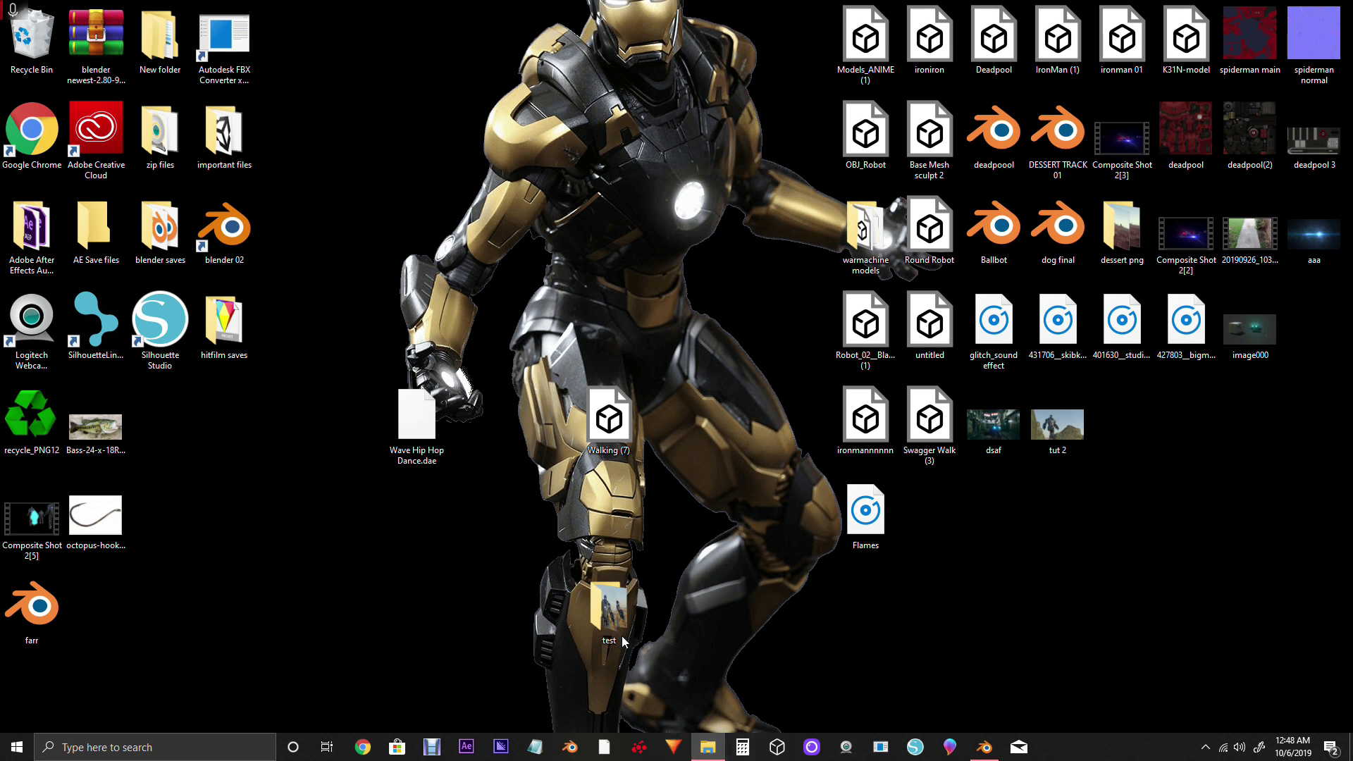
drag(620, 626, 513, 604)
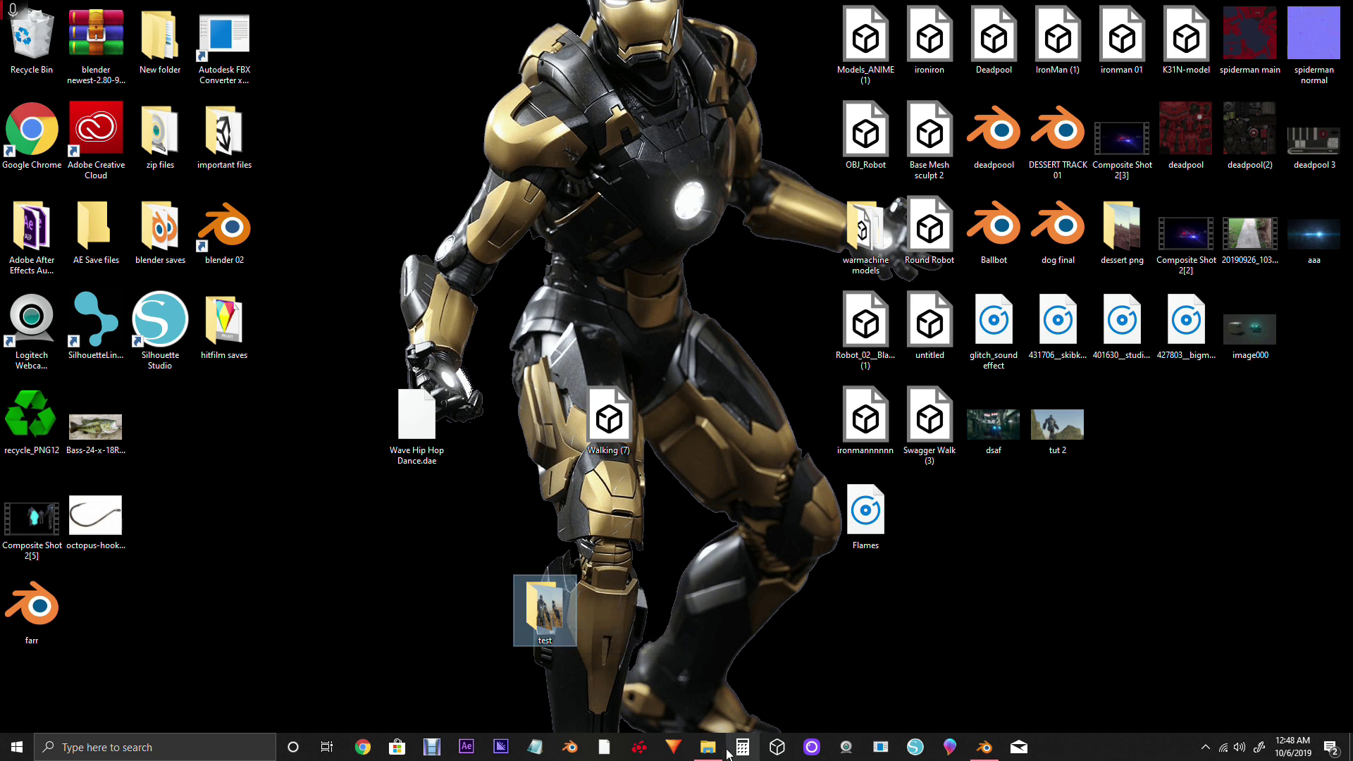
Switch back to Blender and set the output file format to FFmpeg video.
click(984, 747)
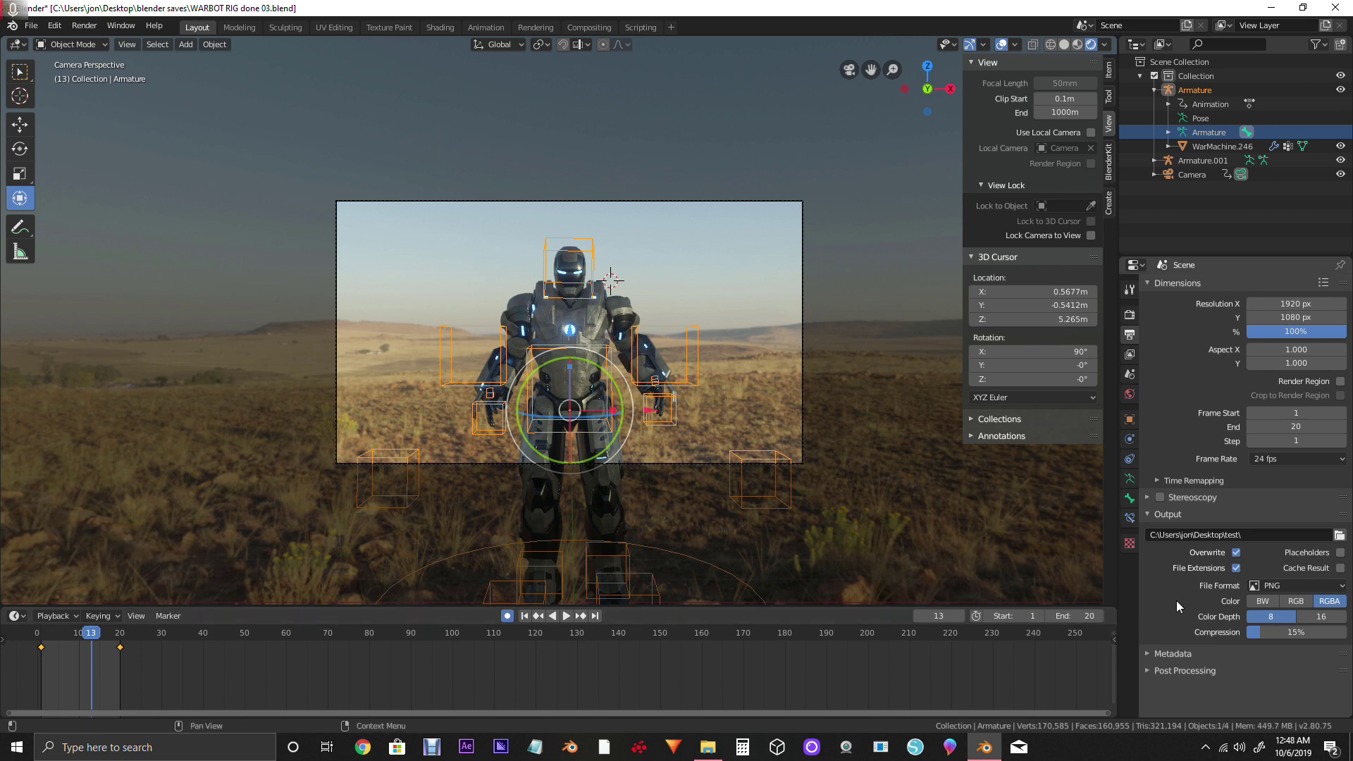
click(1291, 589)
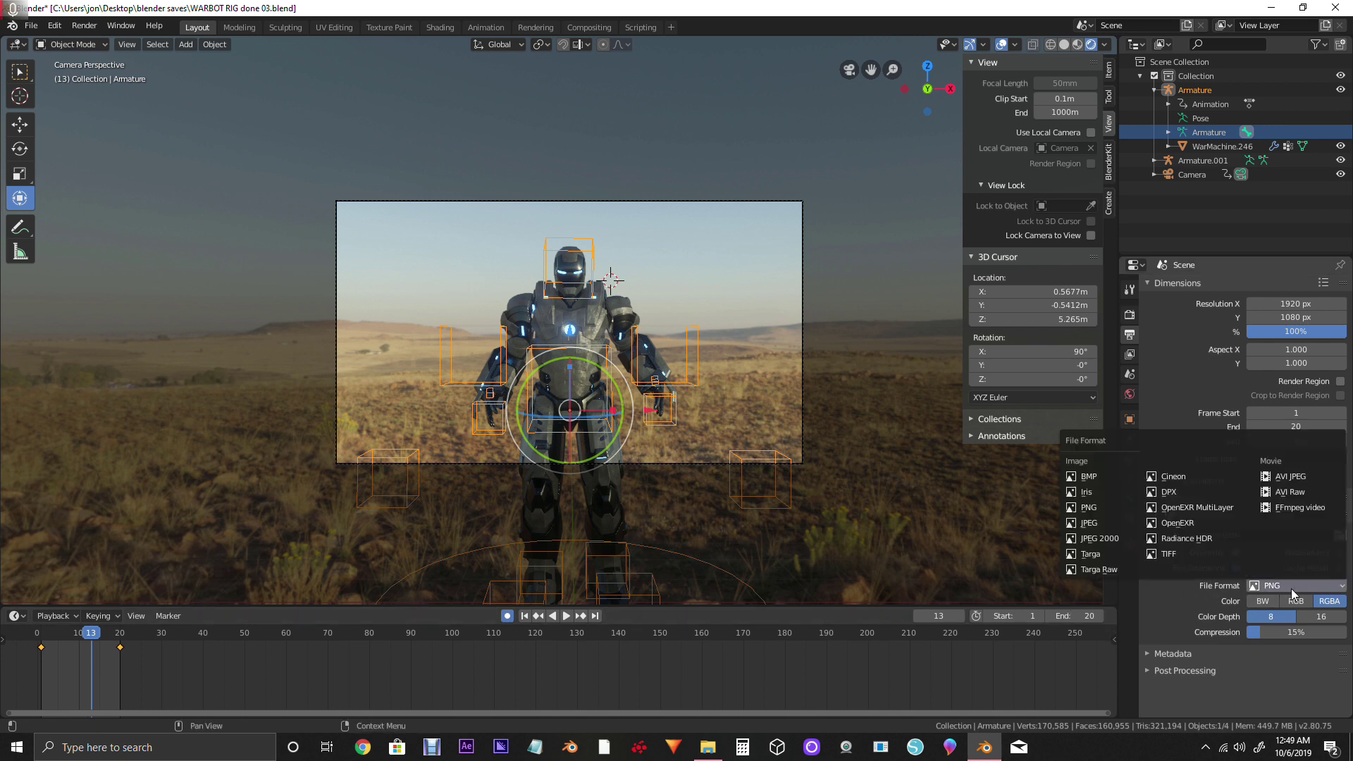
click(1305, 508)
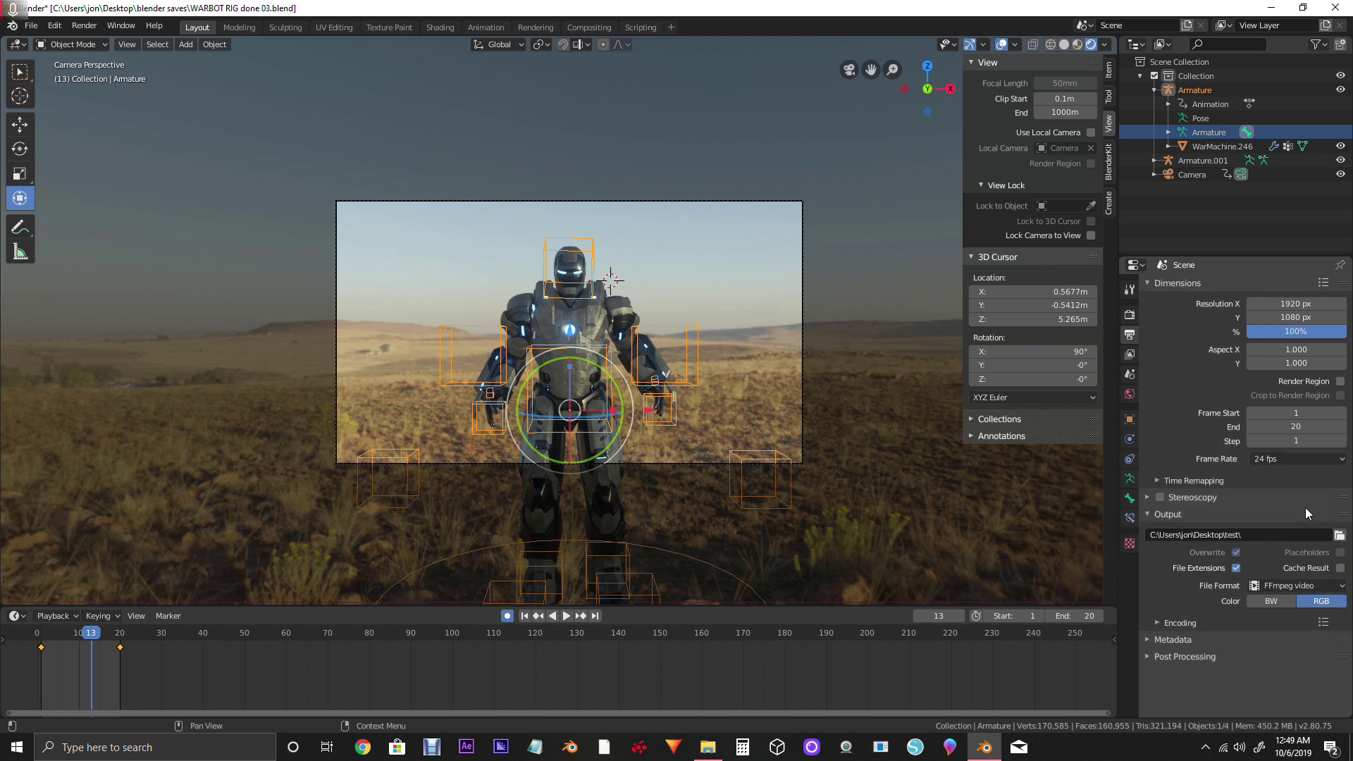
Expand the output's encoding settings and open the choice of video codecs.
click(1159, 623)
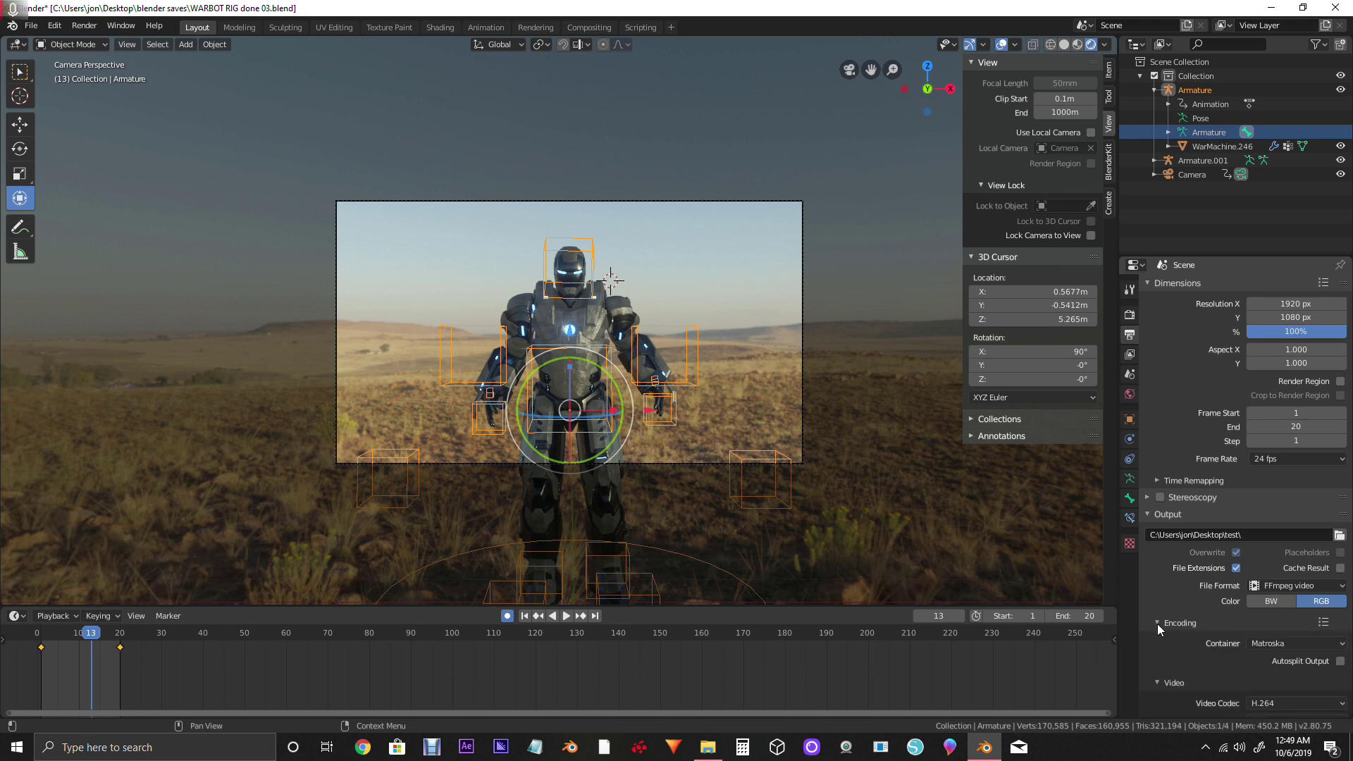
scroll(1240, 662, down, 3)
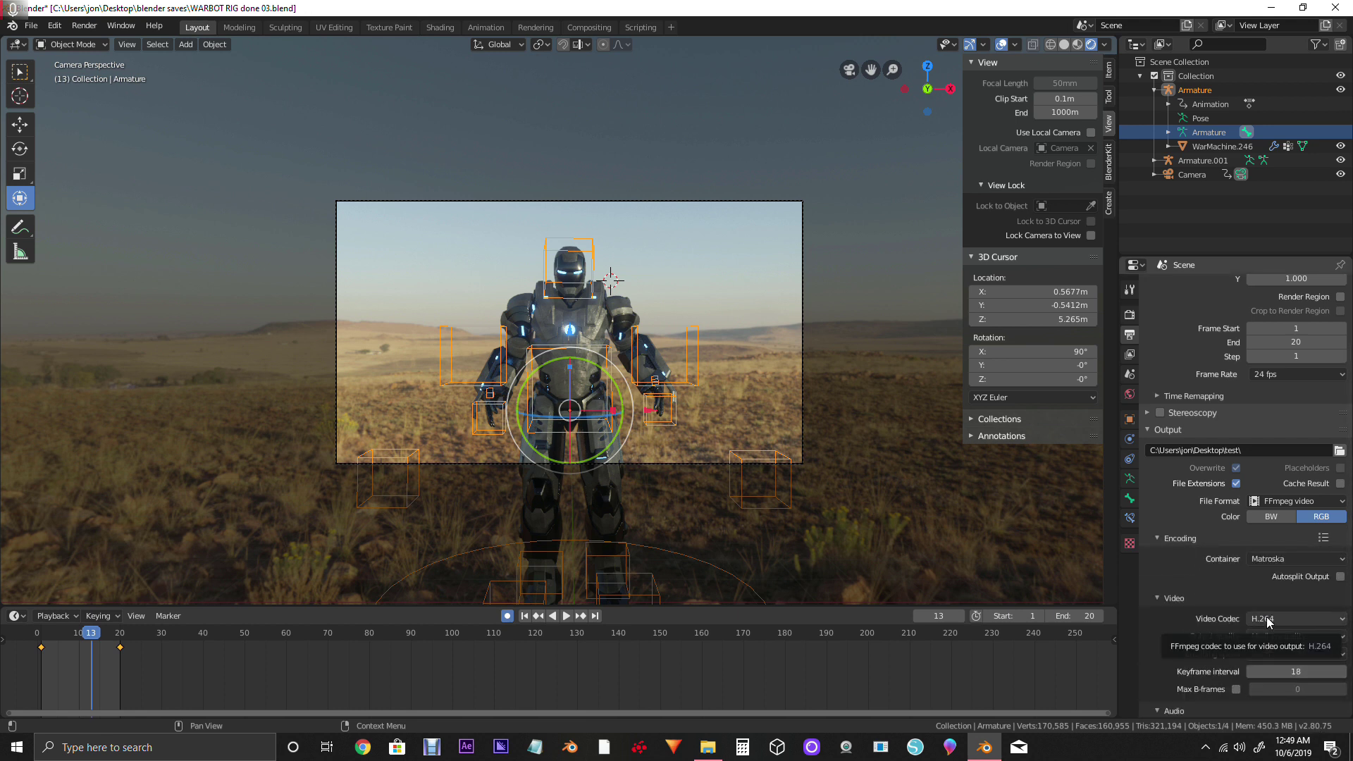
click(1295, 618)
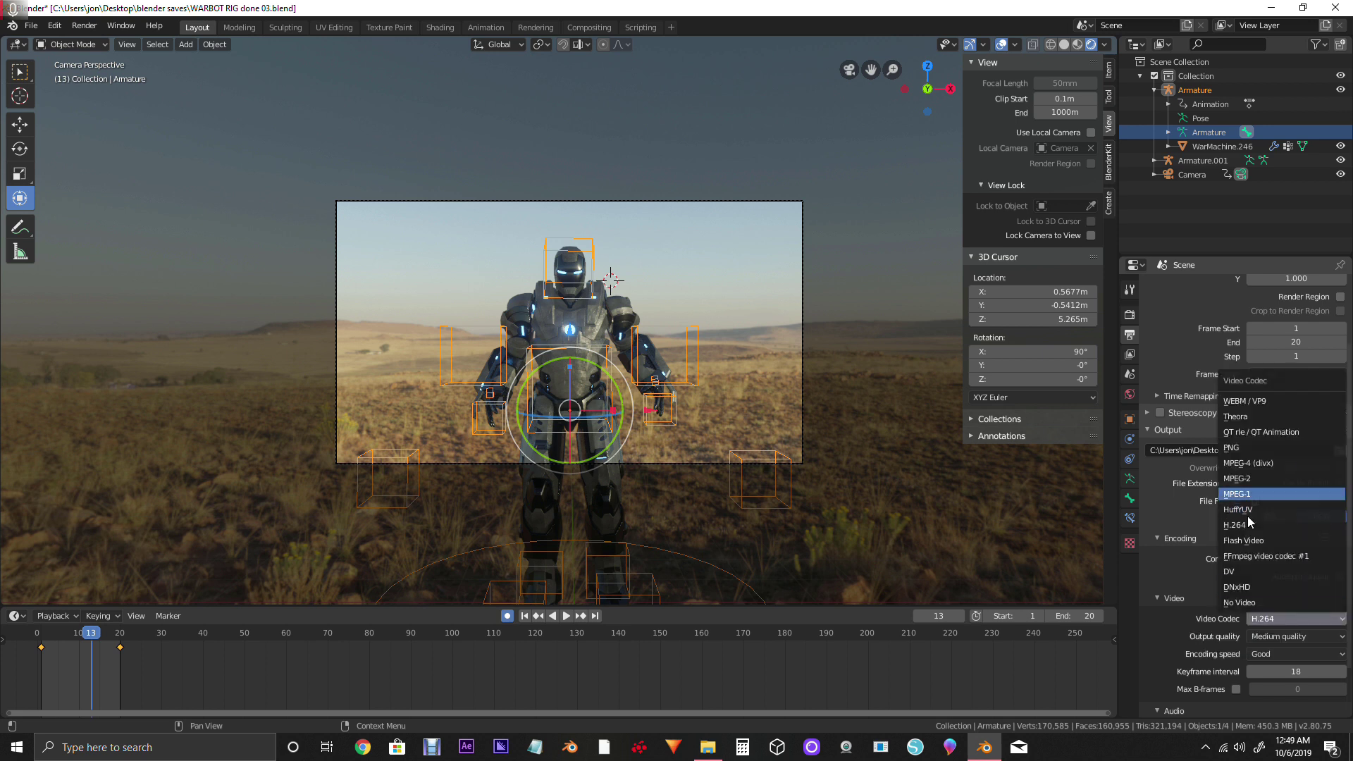